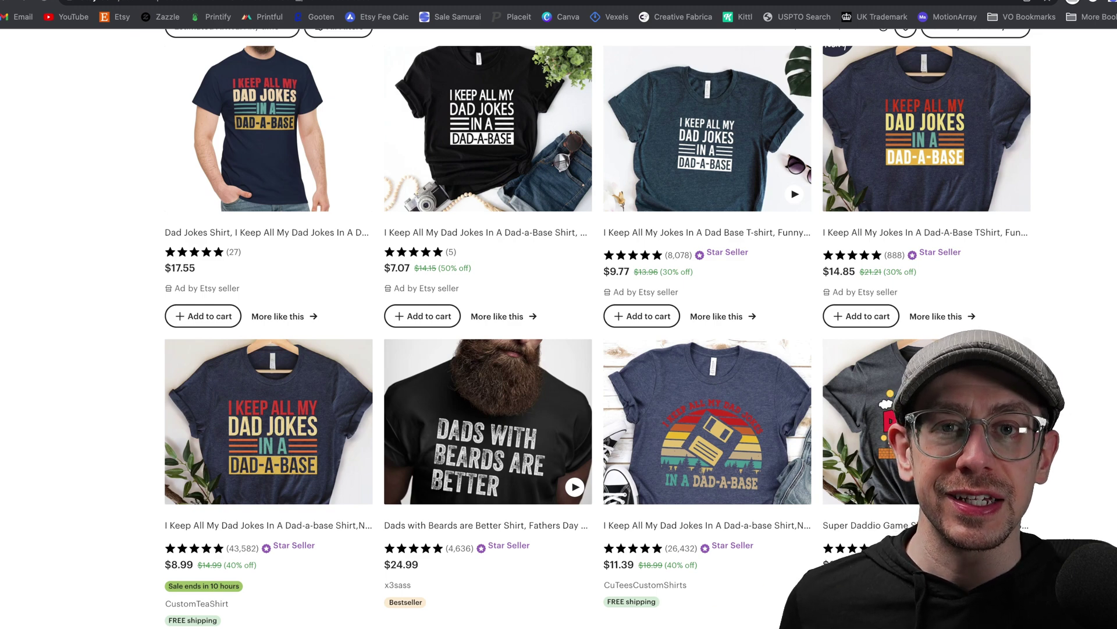
Step: Search Etsy for 'dad a base shirt'
scroll(558, 326, up, 7)
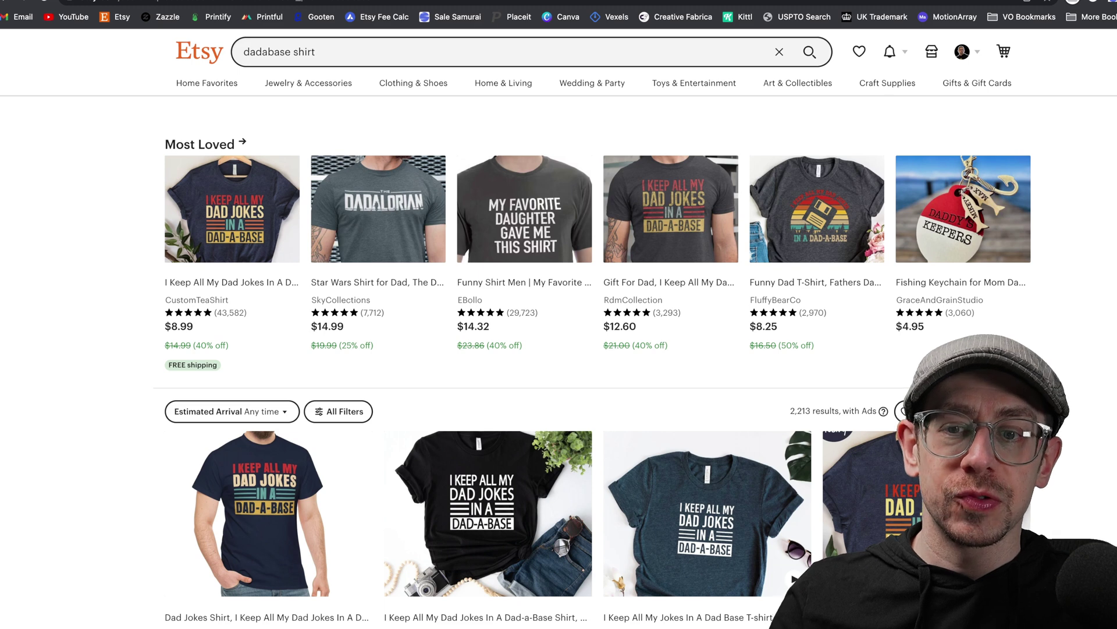
scroll(559, 326, down, 3)
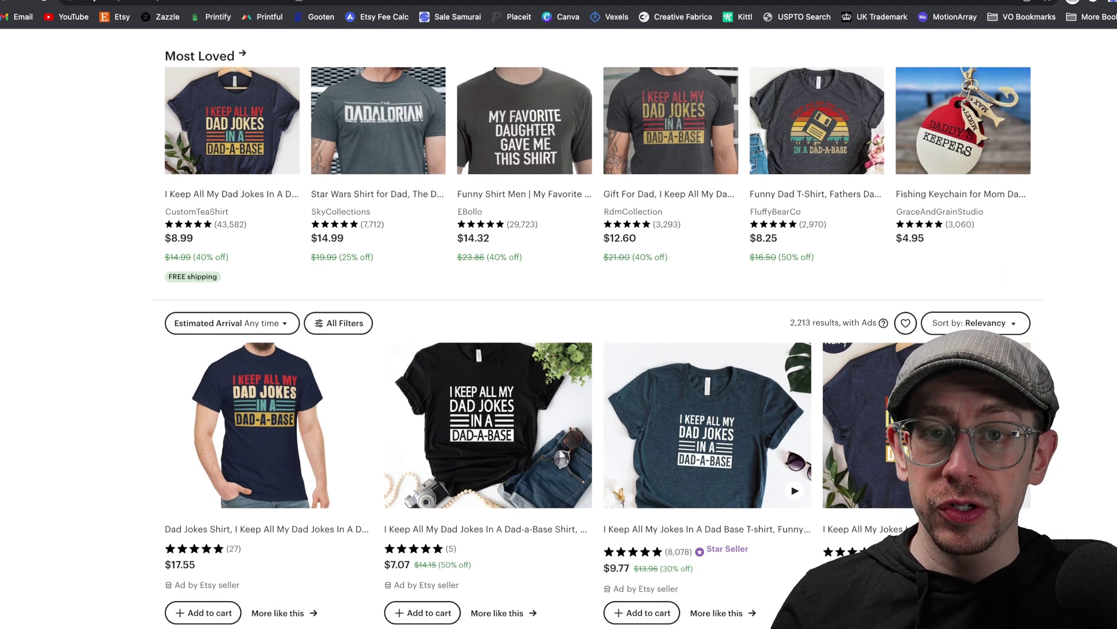
scroll(559, 326, up, 3)
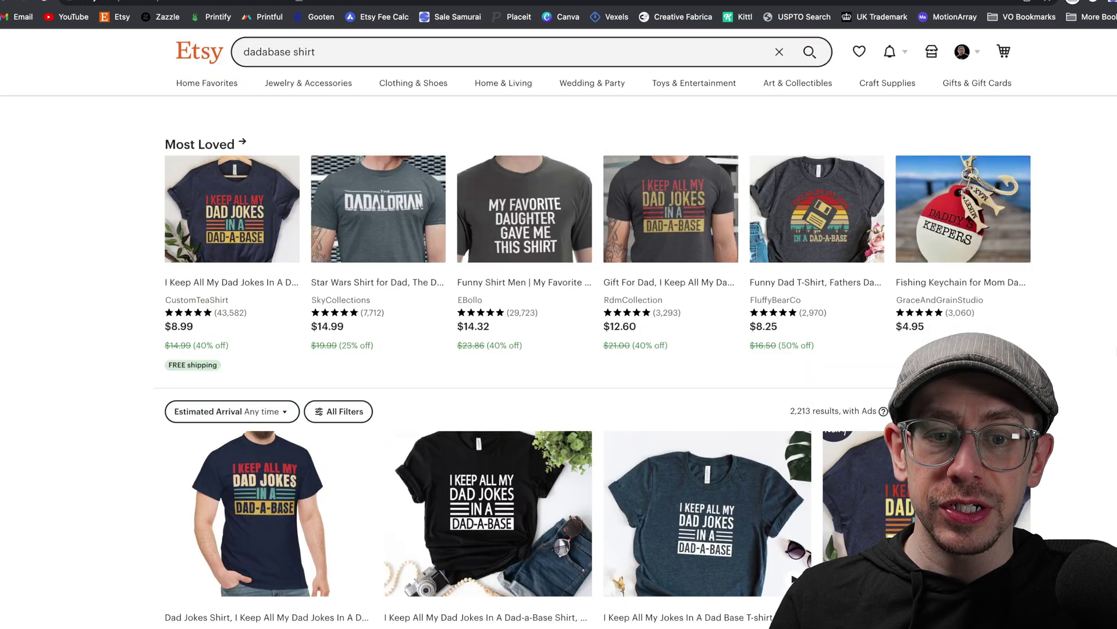
click(392, 57)
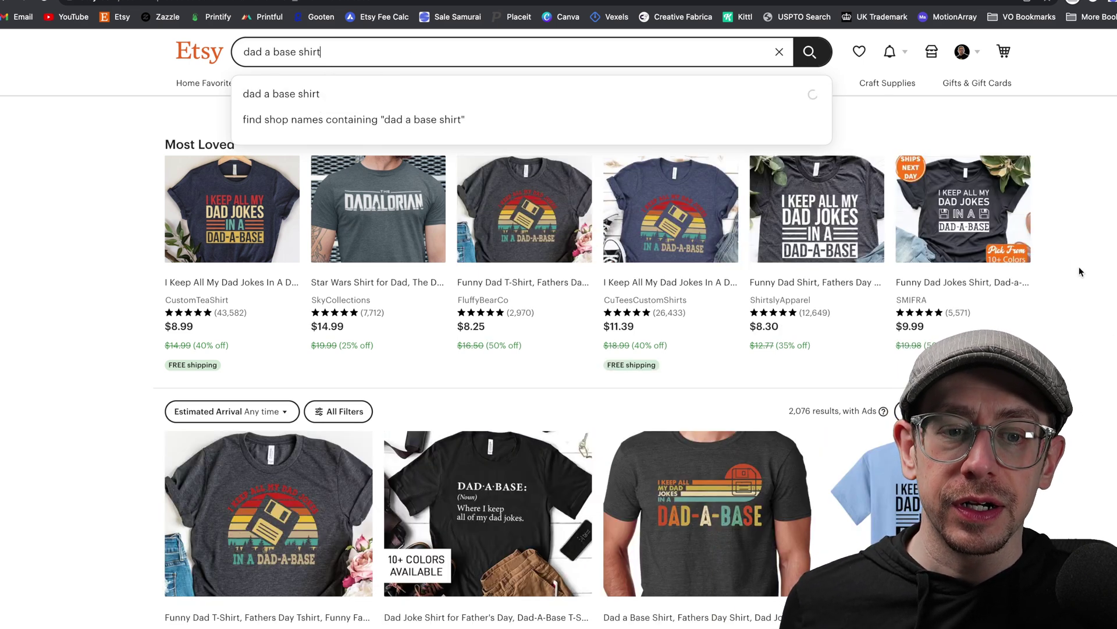
Step: Scroll through the Etsy dad a base shirt listings to compare designs
scroll(833, 236, down, 3)
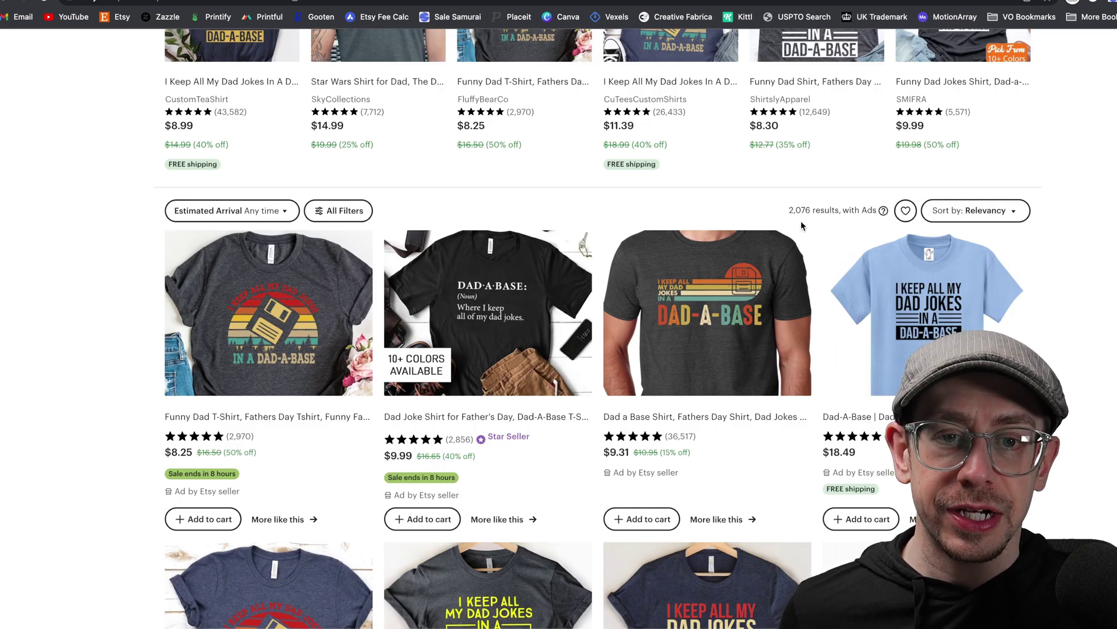
scroll(801, 226, up, 3)
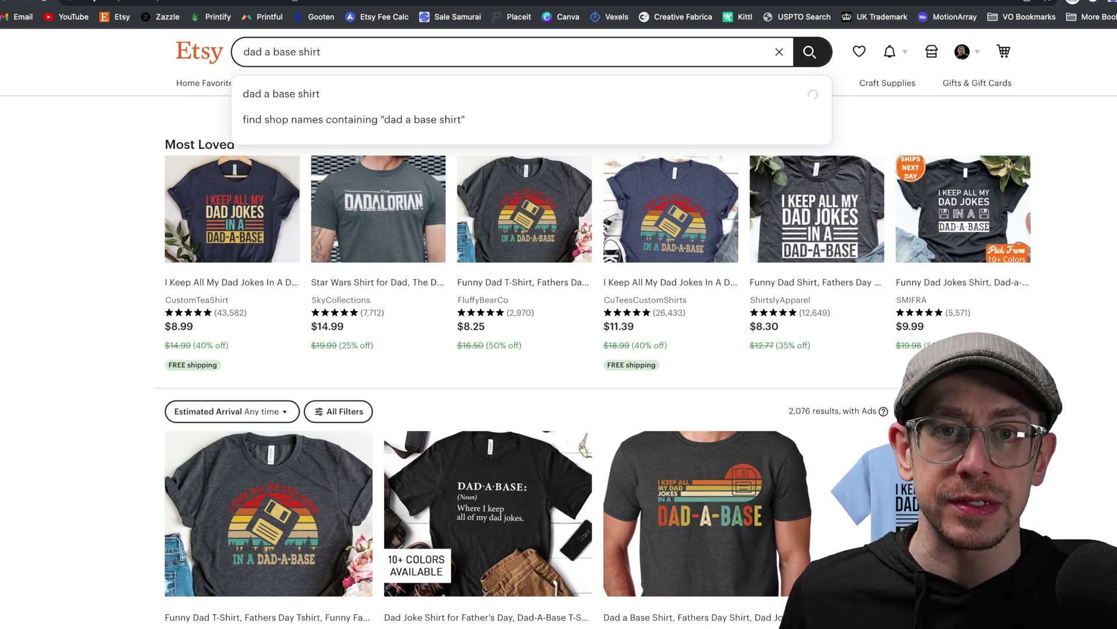
scroll(1097, 179, down, 4)
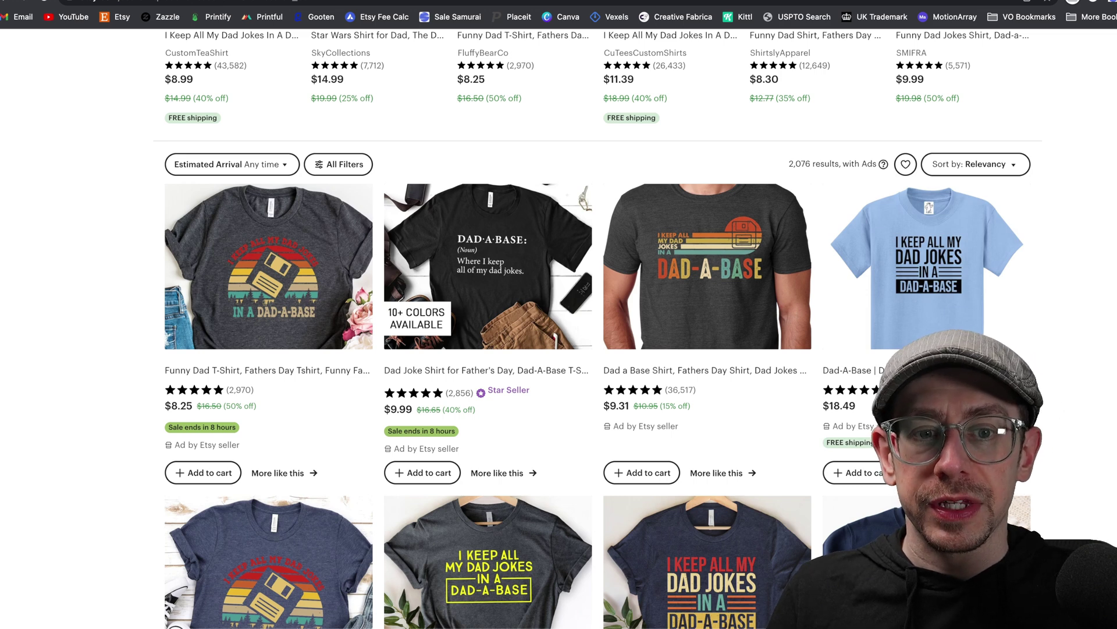
scroll(598, 330, down, 2)
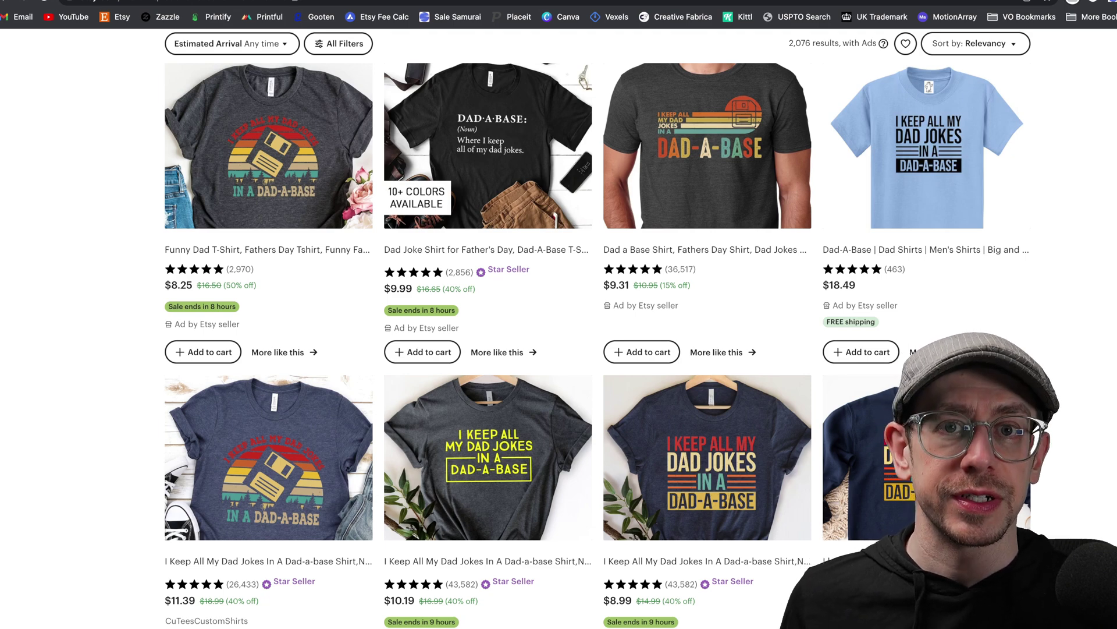
scroll(1074, 222, down, 2)
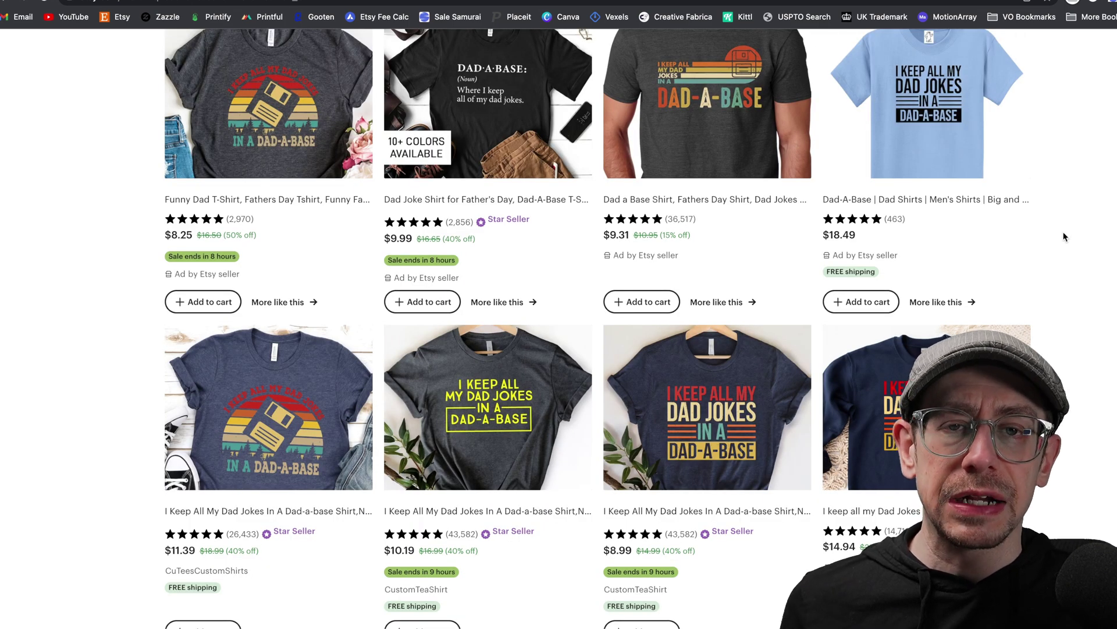
scroll(1064, 236, down, 10)
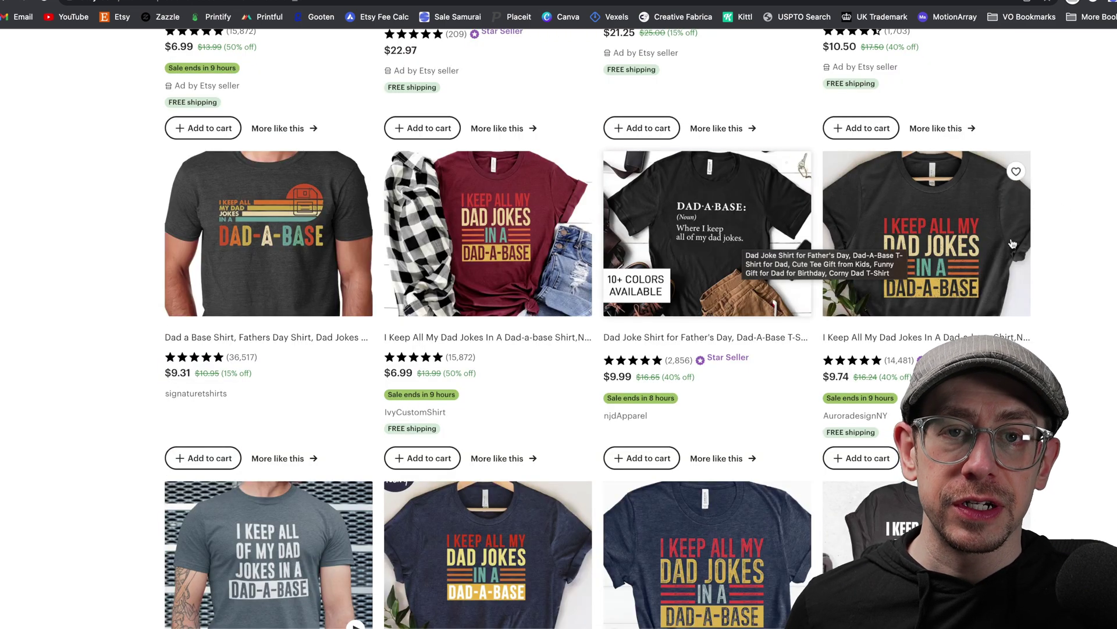
scroll(1067, 242, down, 4)
scroll(597, 328, down, 10)
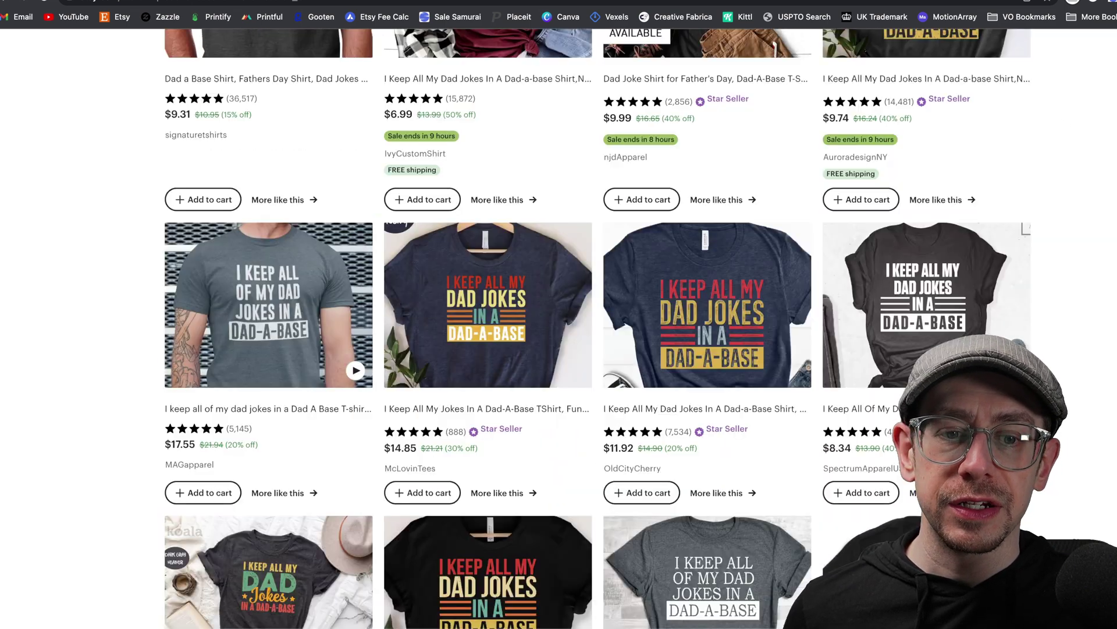
scroll(598, 328, down, 5)
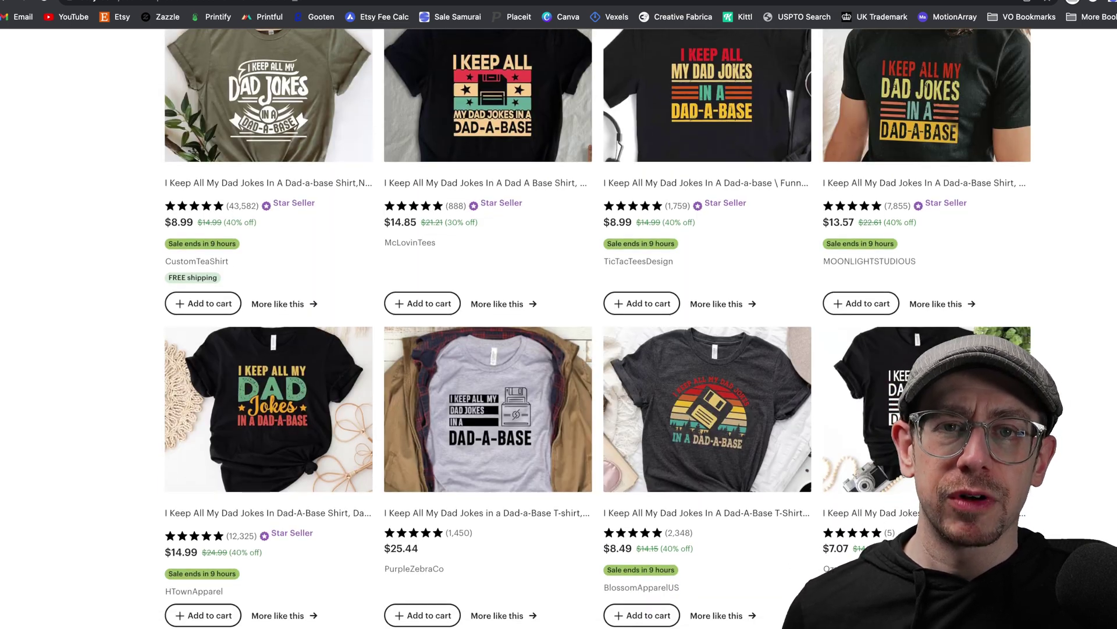
scroll(598, 328, up, 4)
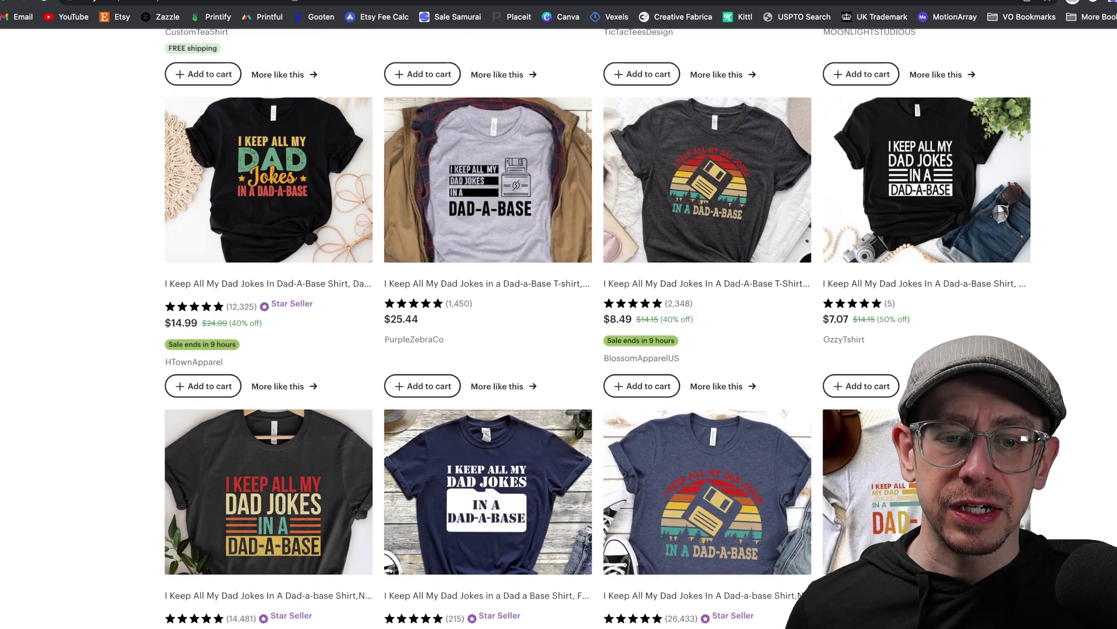
scroll(597, 328, up, 1)
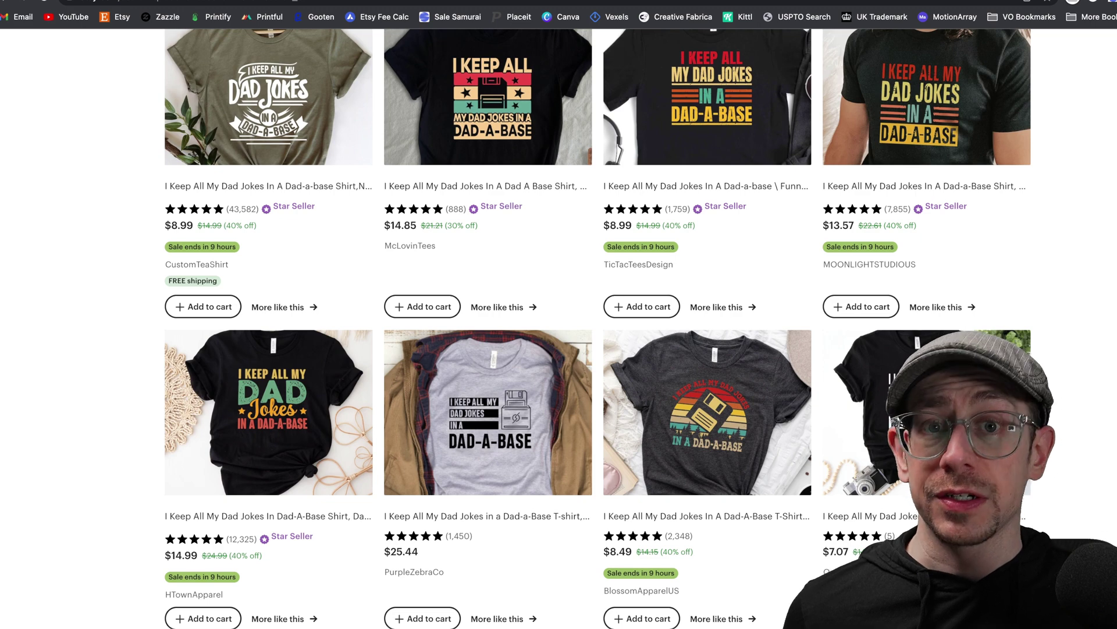
scroll(598, 328, up, 3)
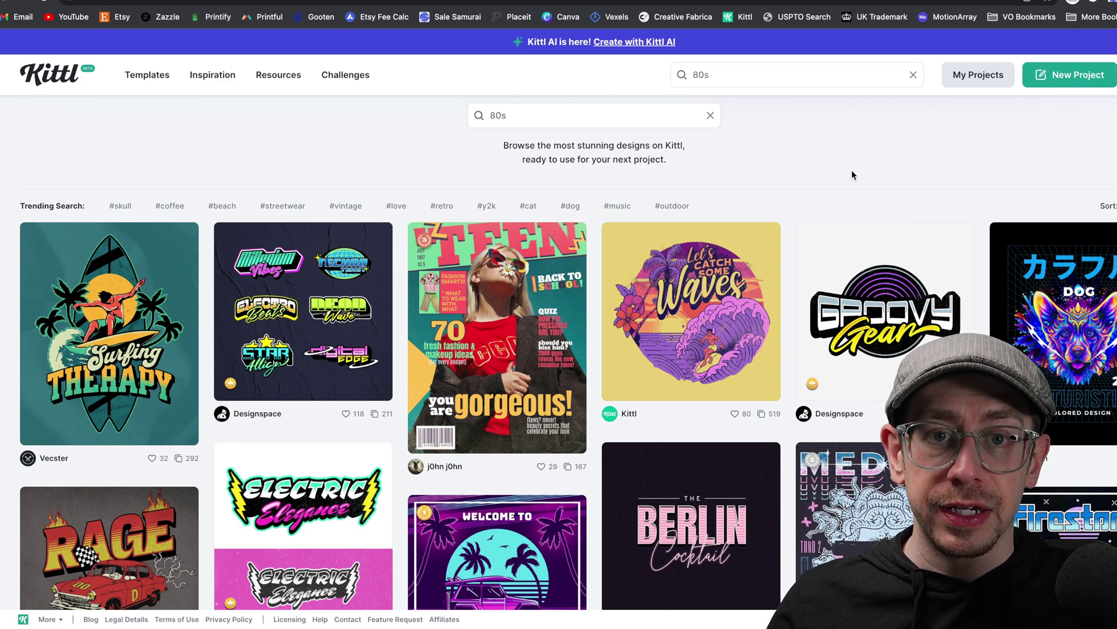
Step: Browse Kittl's 80s results and open the Groovy Gear design
scroll(851, 169, down, 5)
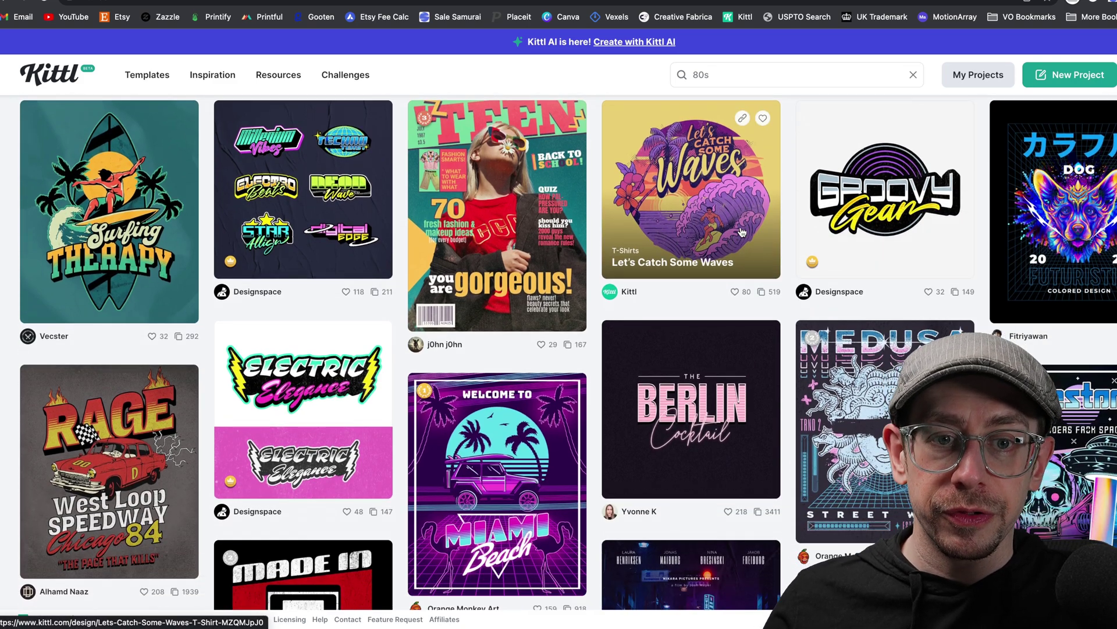
scroll(743, 232, down, 4)
scroll(902, 313, up, 6)
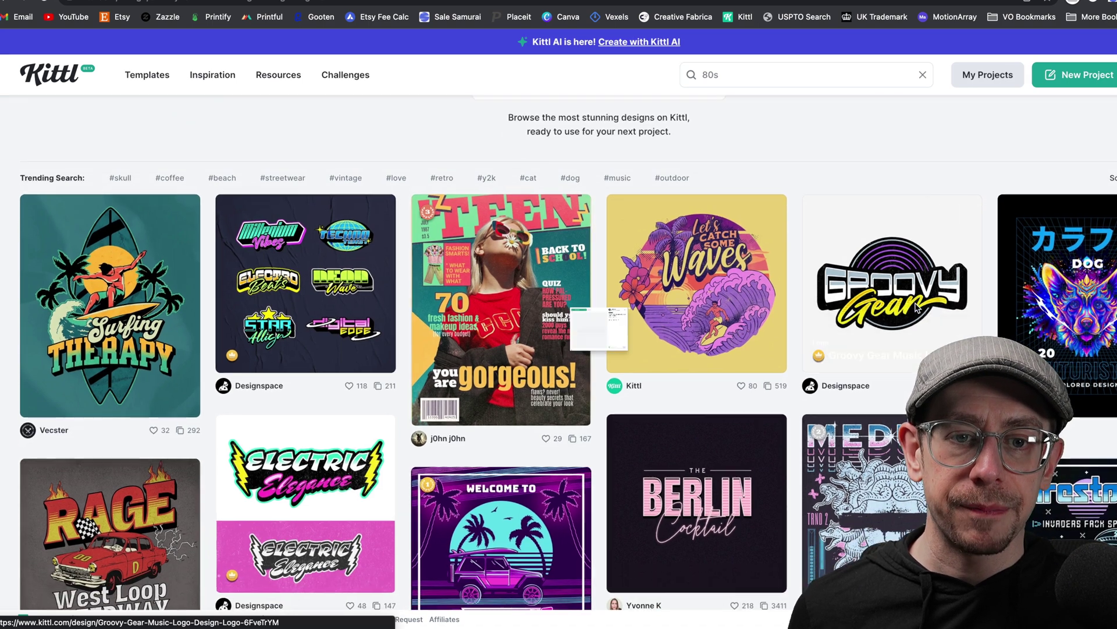
click(902, 313)
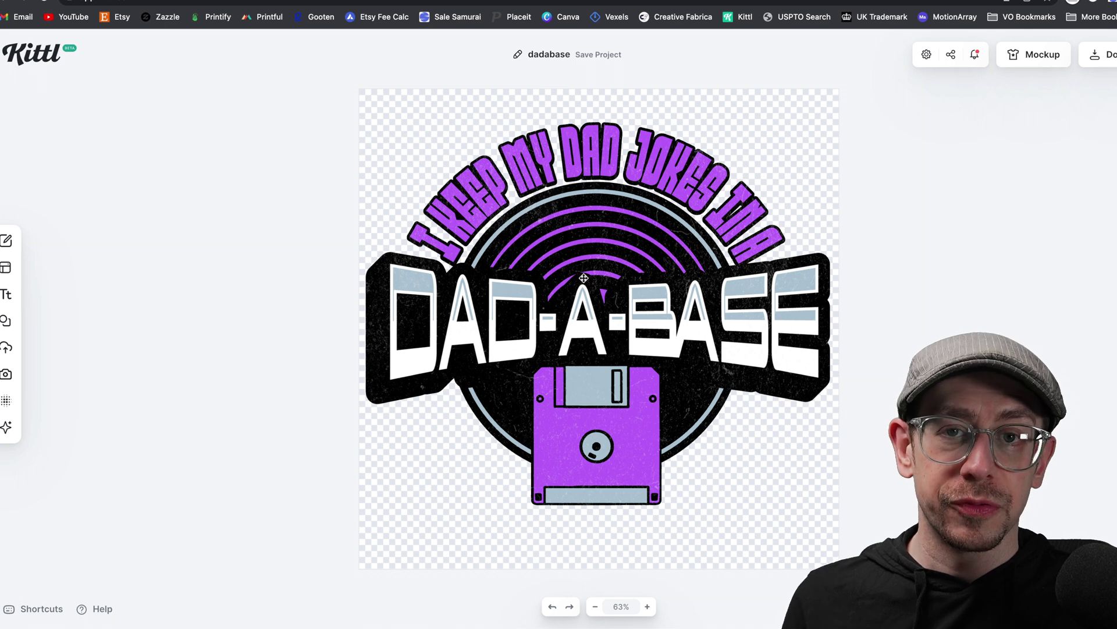
Step: Select the record, DAD-A-BASE text, arced 'I KEEP MY DAD JOKES IN A' text and floppy disk layers
click(657, 305)
click(809, 321)
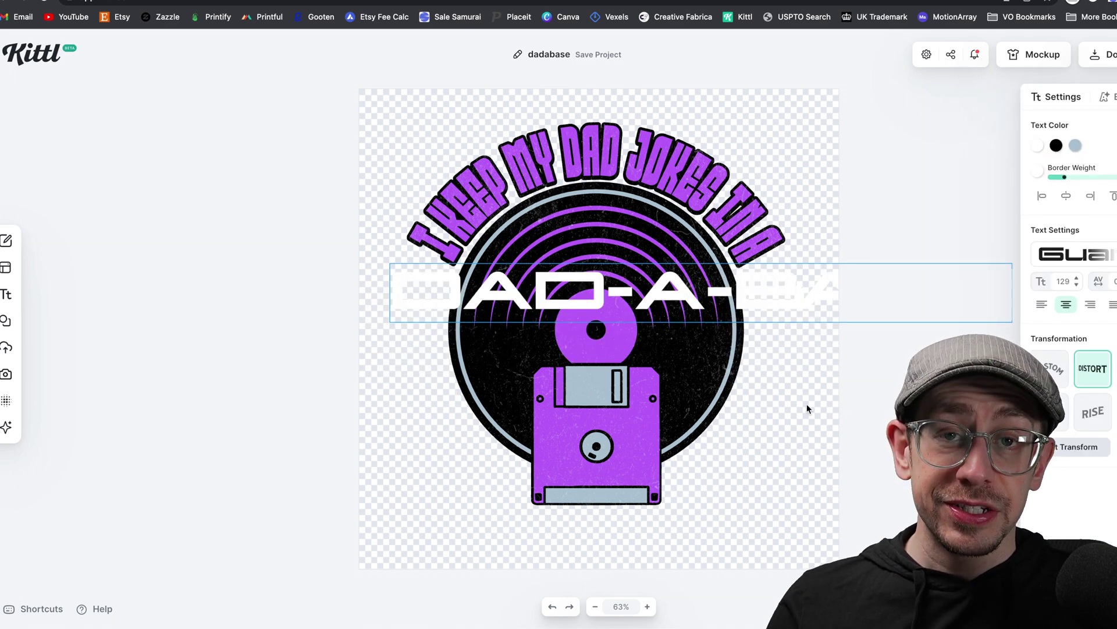
click(734, 177)
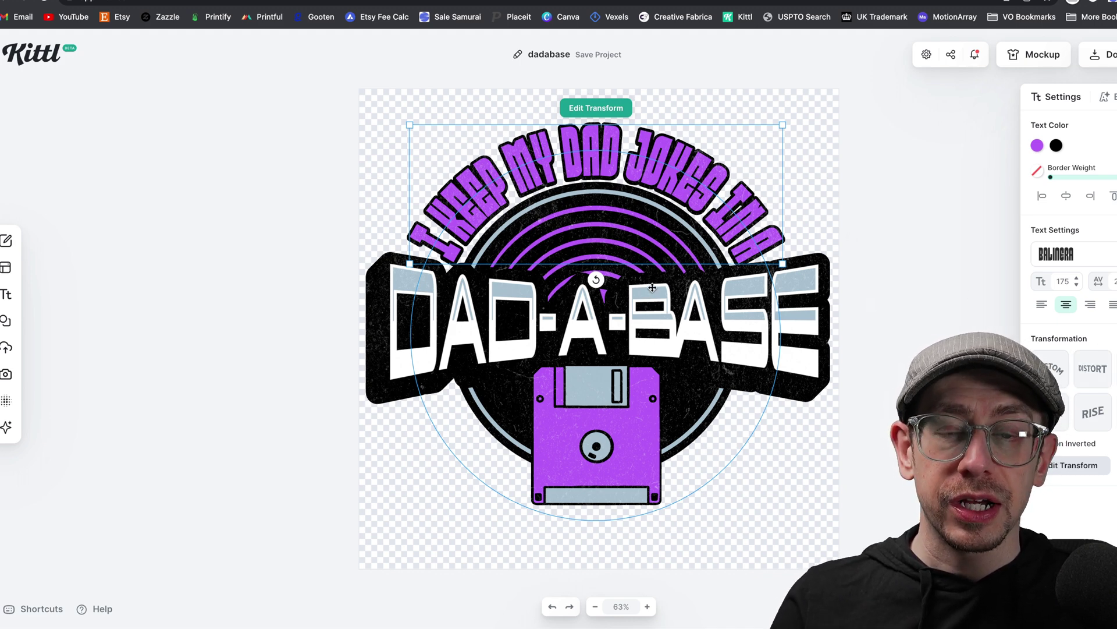
click(635, 445)
Step: Check the Elements library, then bring up the artboard's 1200 × 1200 px size settings
click(6, 320)
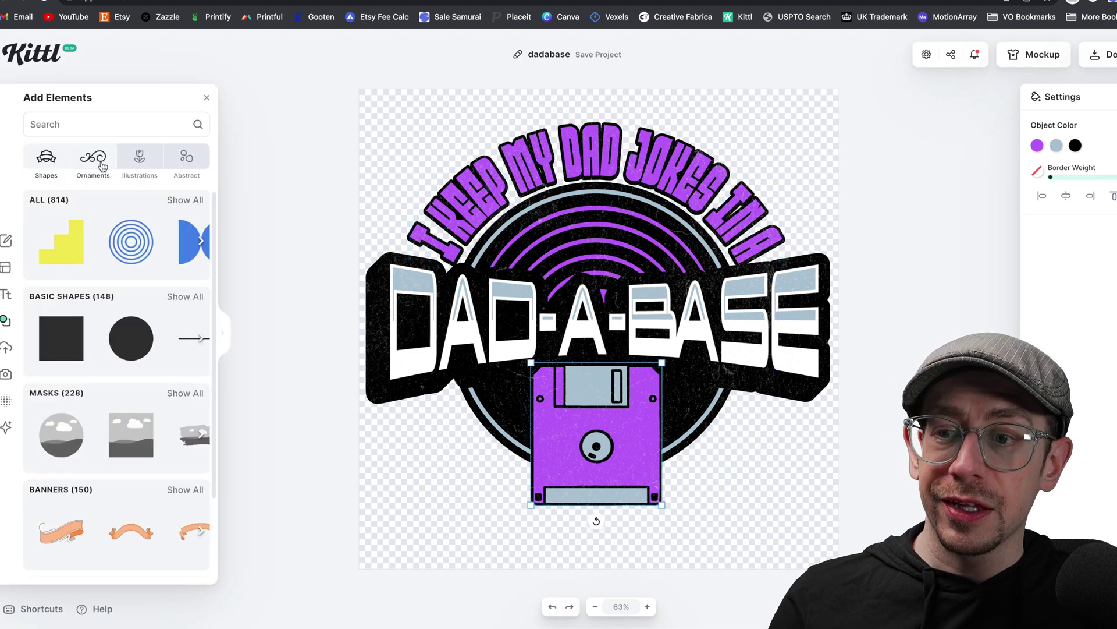
click(113, 125)
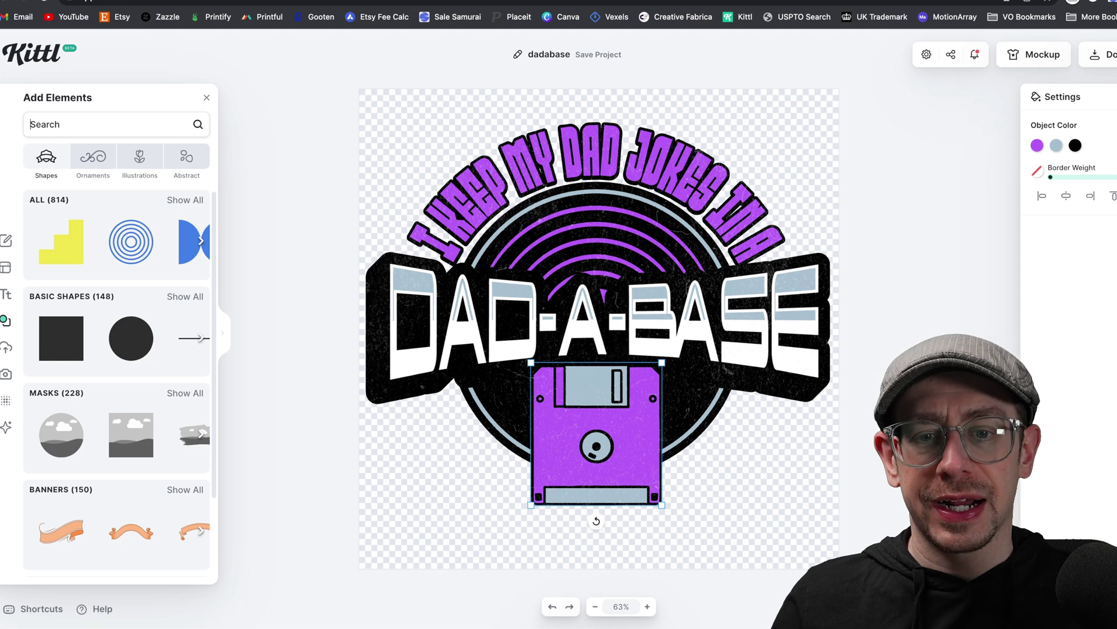
click(816, 498)
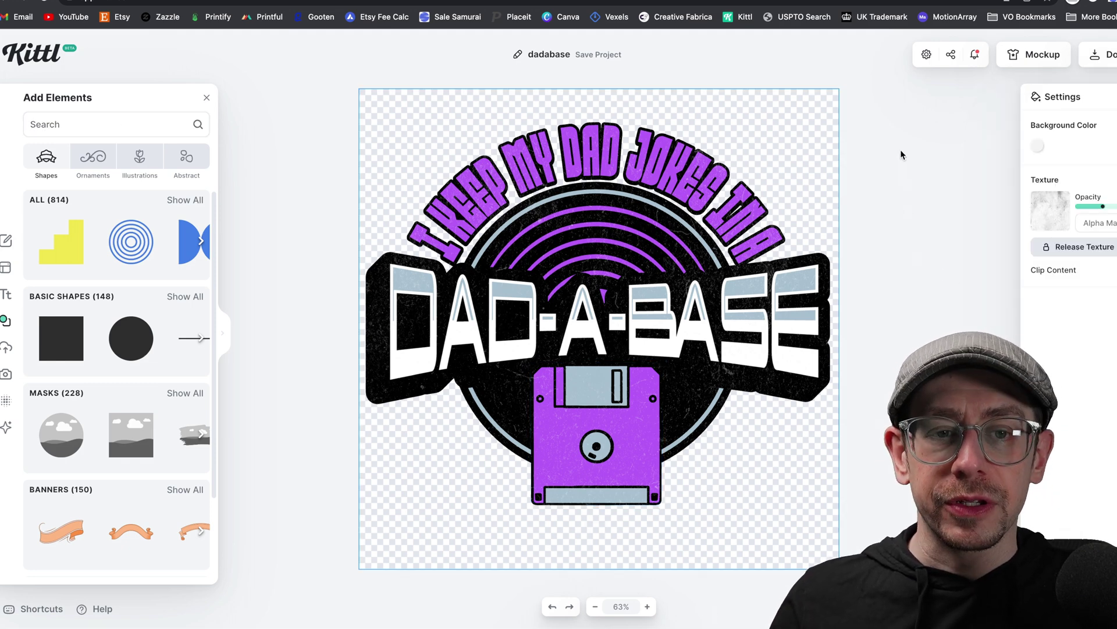
click(926, 58)
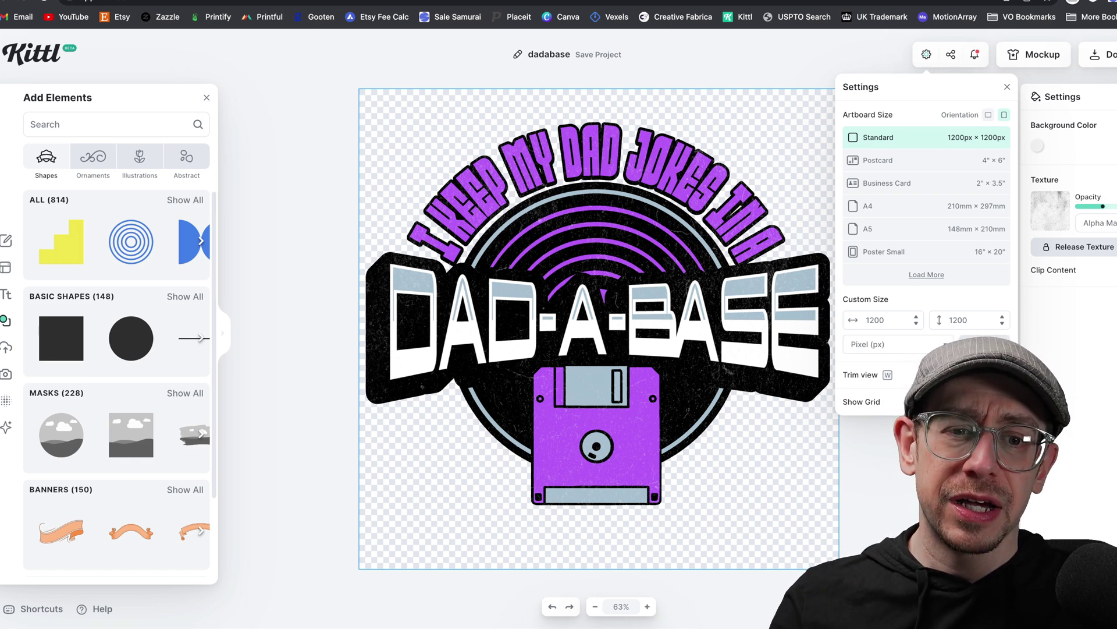
Step: Export the dadabase design as a 5000 × 5000 px SVG file
click(1097, 55)
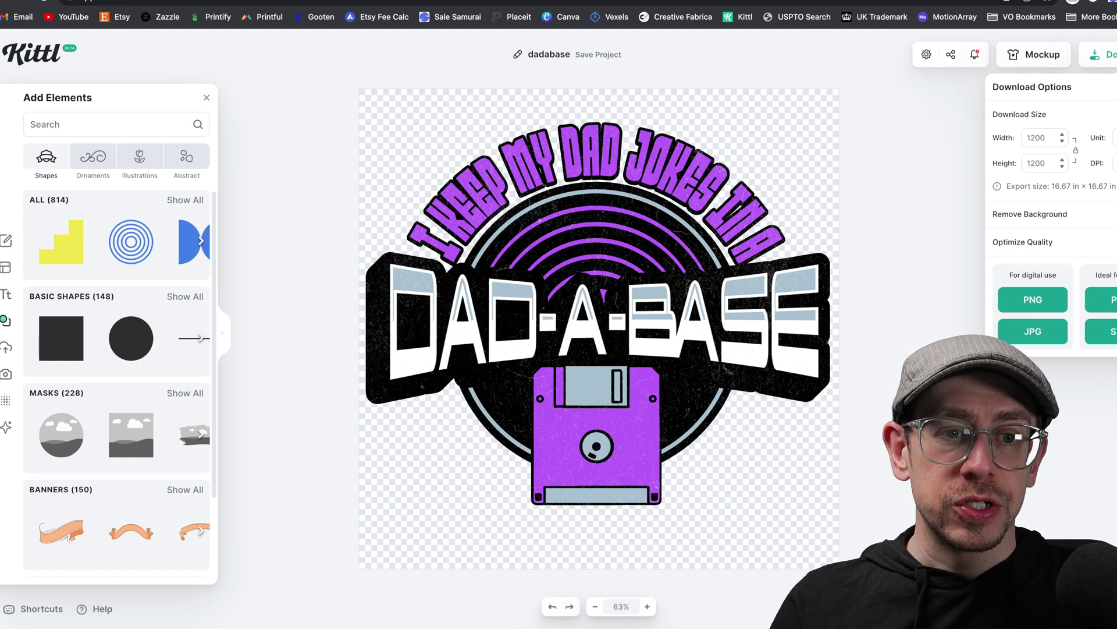
text(5000)
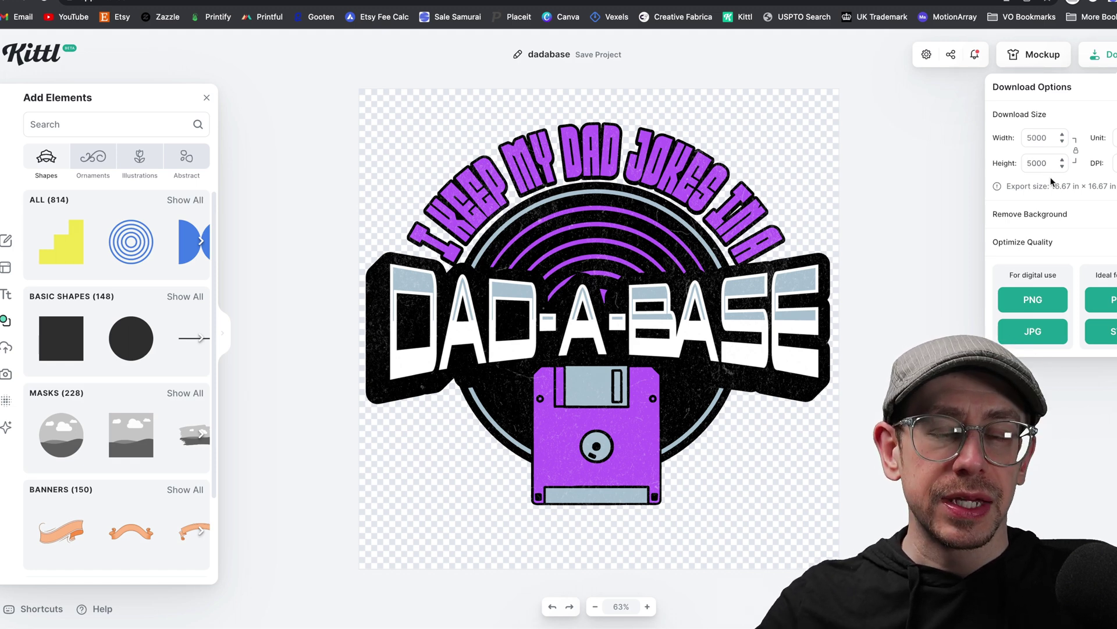
click(1100, 331)
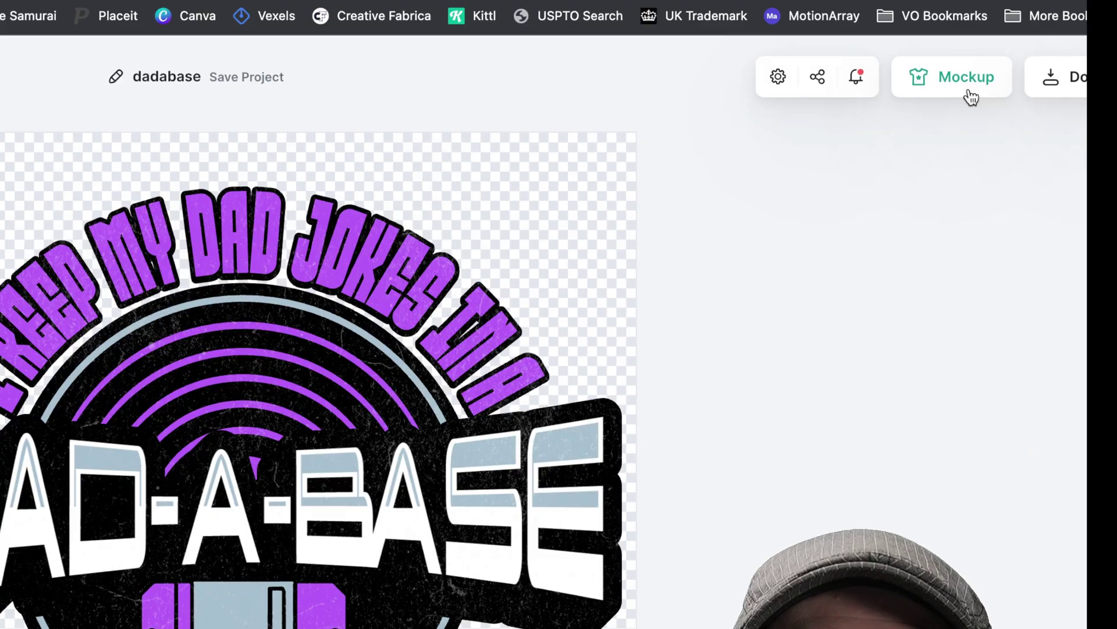
Step: Place the design on the bearded-man T-shirt mockup, positioned higher on the chest
click(969, 93)
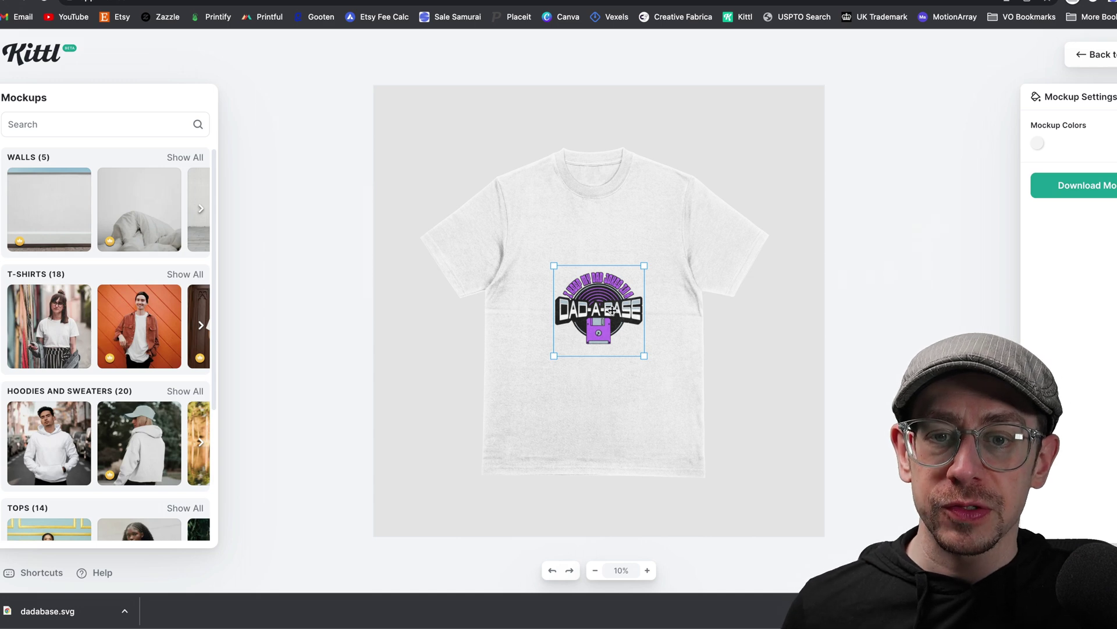
drag(610, 310, 607, 274)
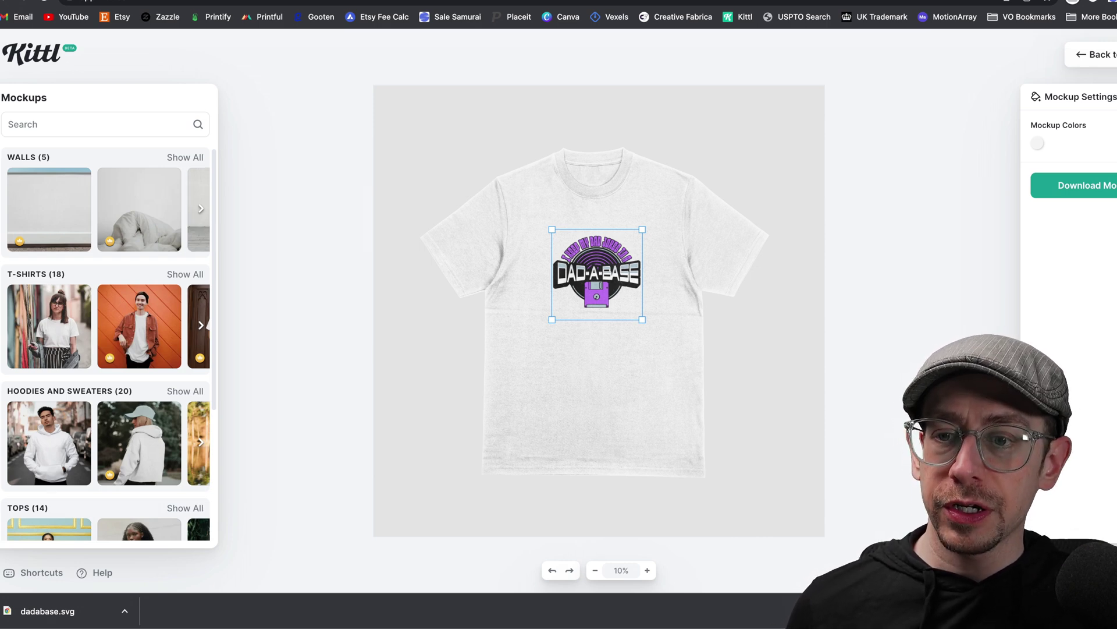
click(185, 274)
scroll(101, 300, down, 2)
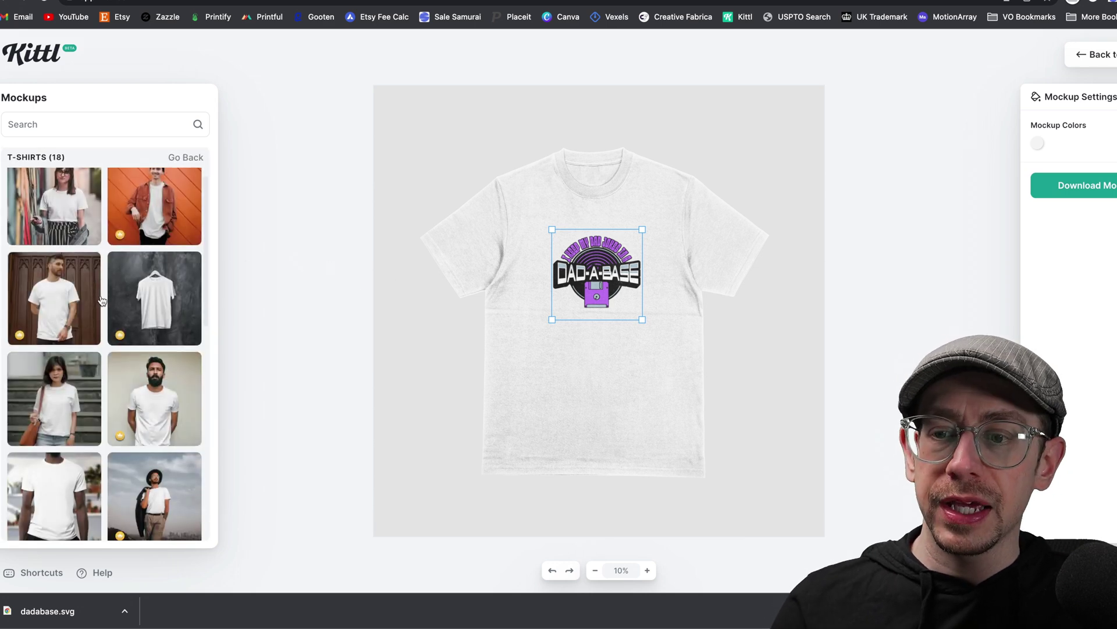
scroll(101, 299, down, 2)
click(155, 350)
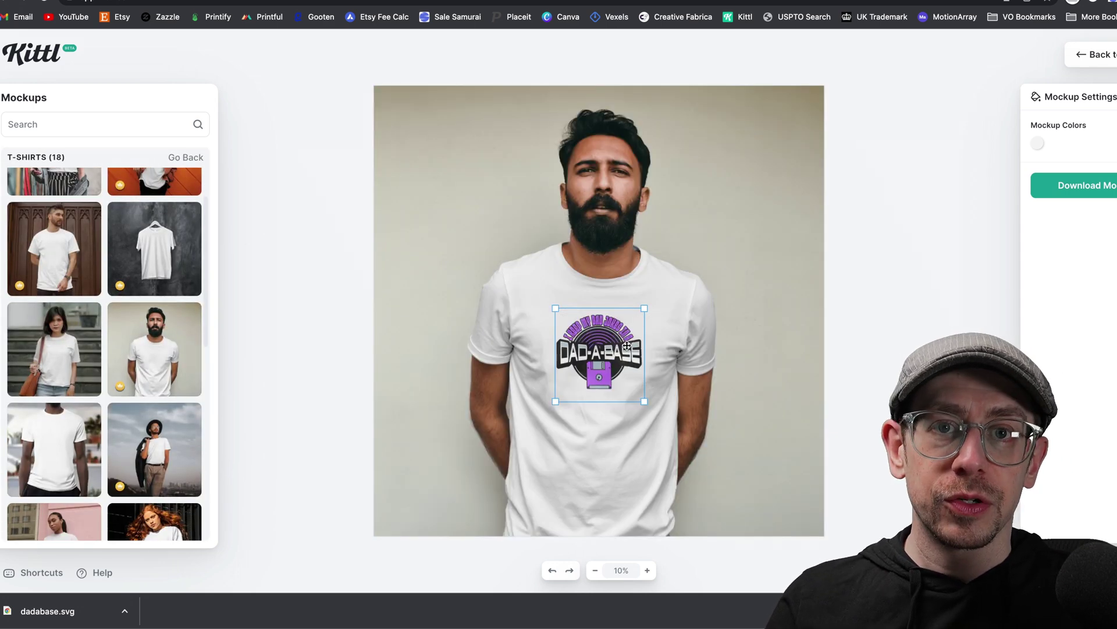
drag(619, 354, 622, 351)
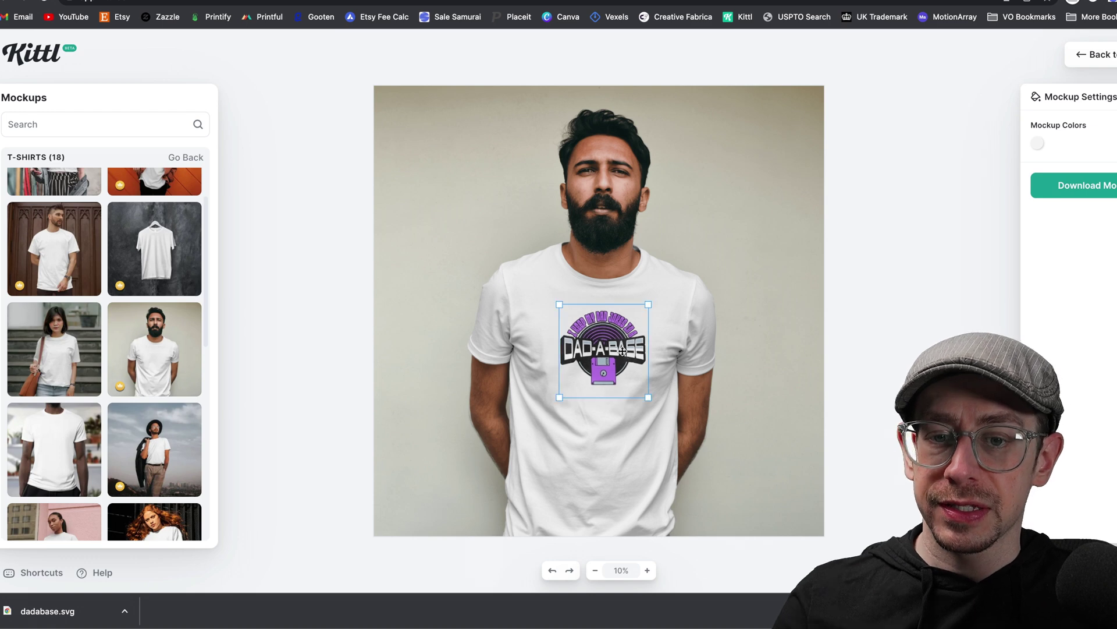
Step: Change the mockup shirt colour to black
click(1038, 145)
click(900, 249)
drag(891, 278, 748, 344)
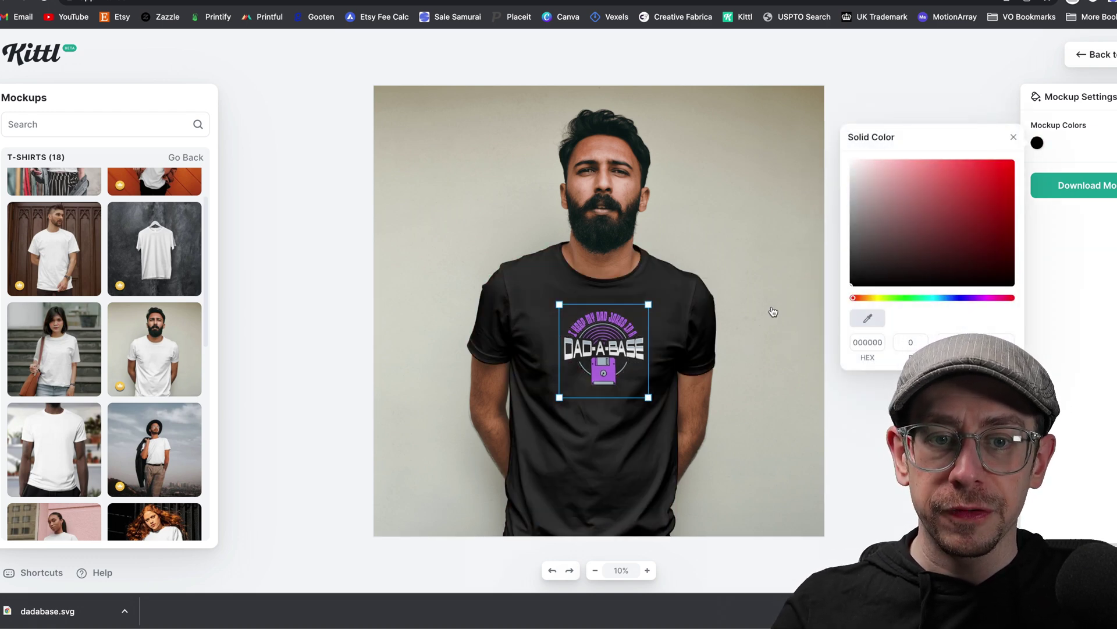
click(821, 365)
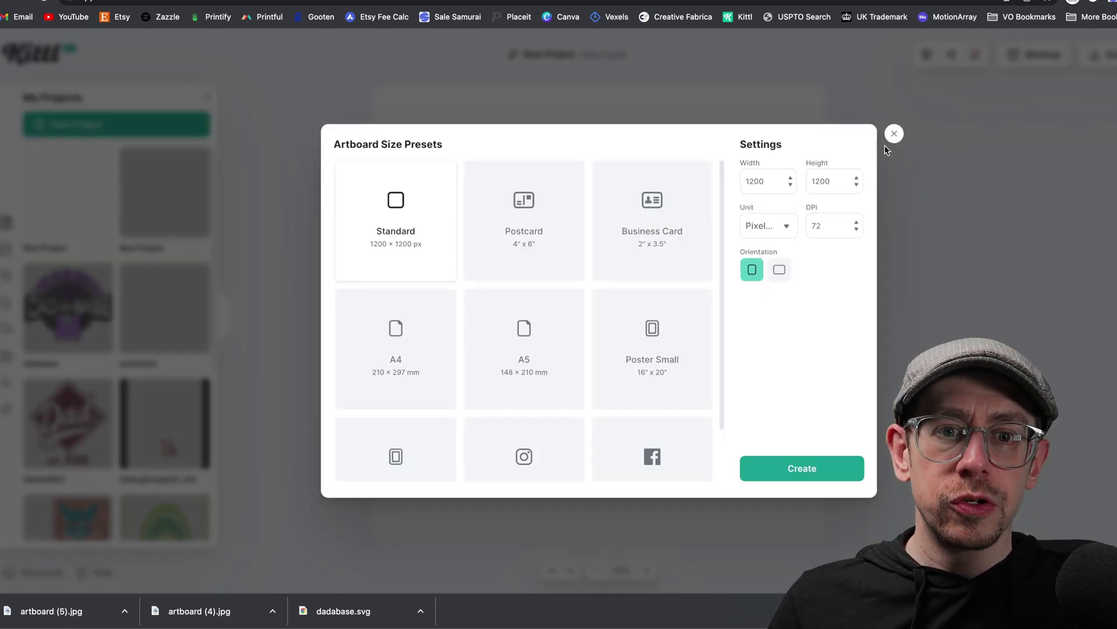
Step: Enlarge the DAD-A-BASE artwork to fill the canvas and centre it horizontally
click(893, 135)
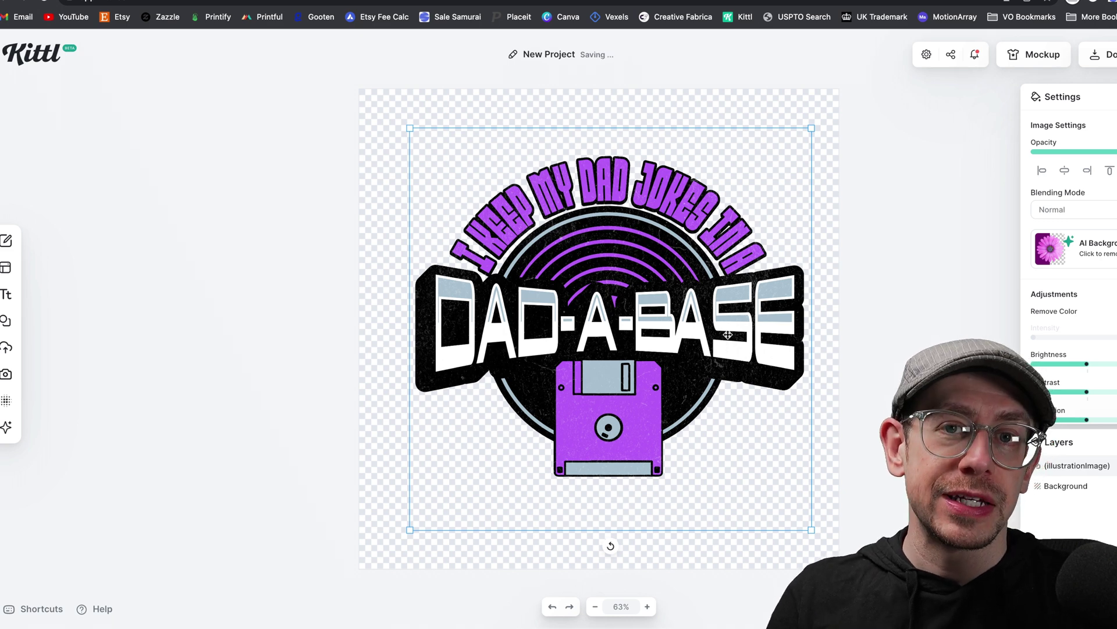
drag(722, 284, 718, 258)
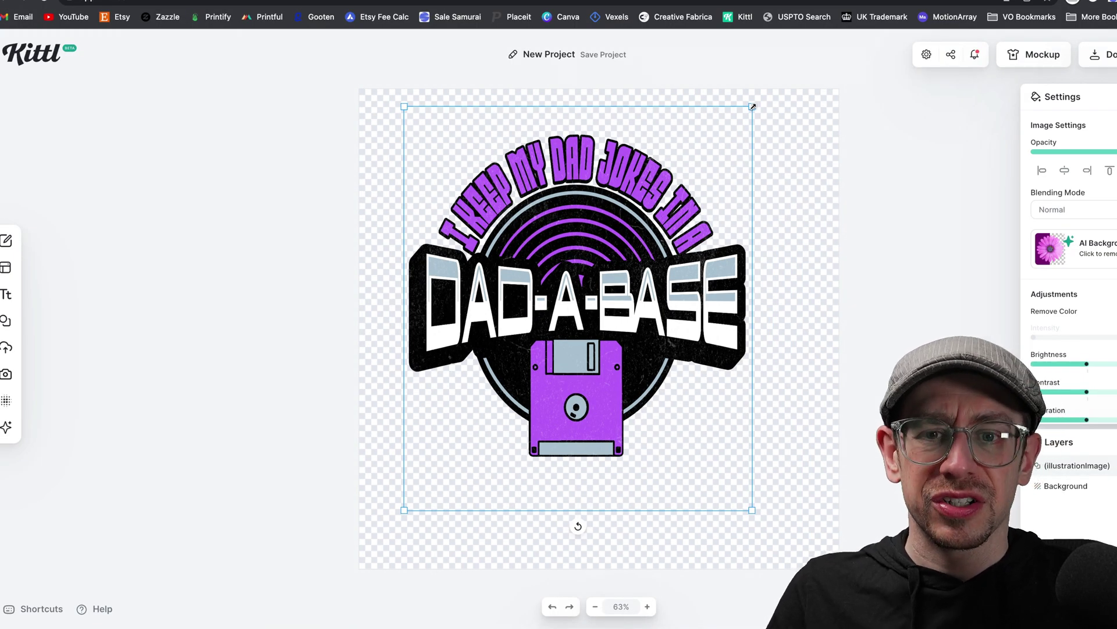
drag(753, 107, 821, 87)
click(1065, 169)
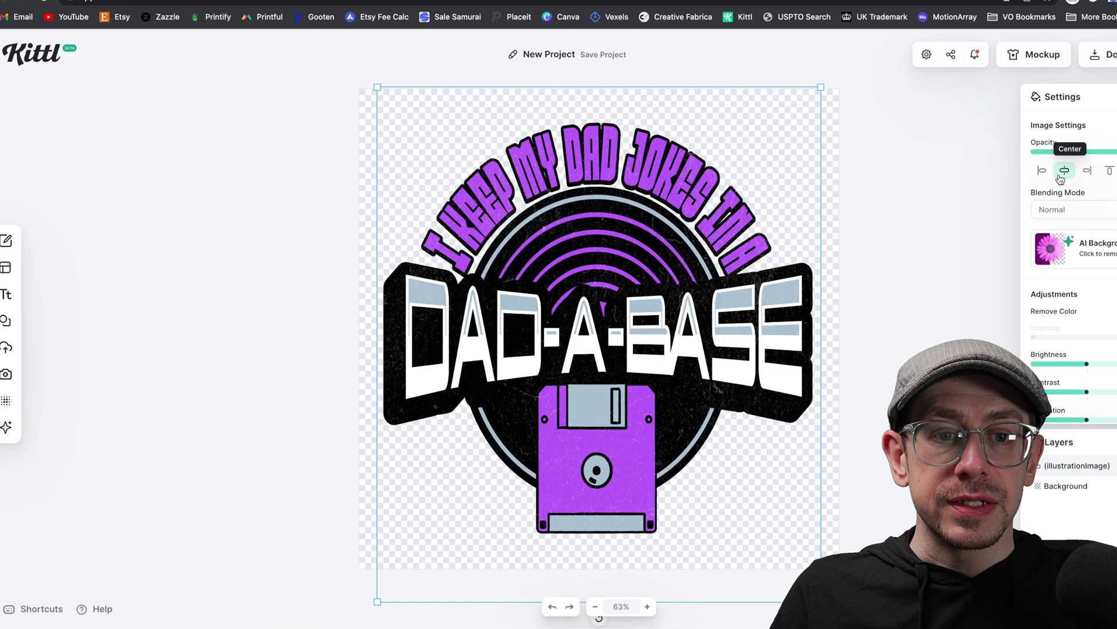
click(959, 206)
Step: Rename the project to 'dadbase_mug' and start a download
click(531, 53)
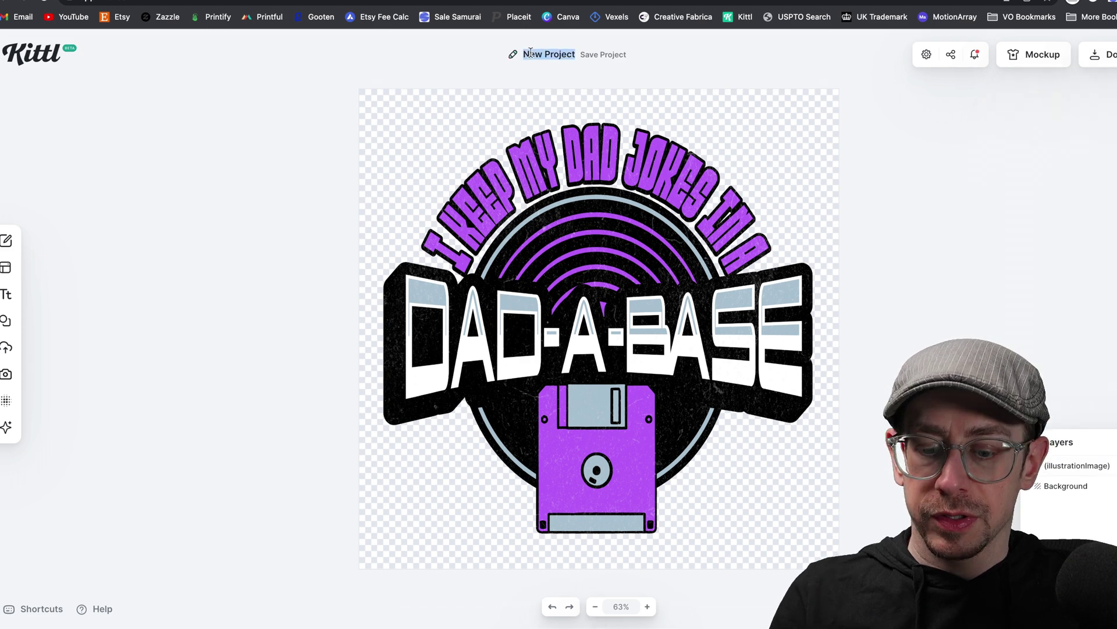
text(dadbase+)
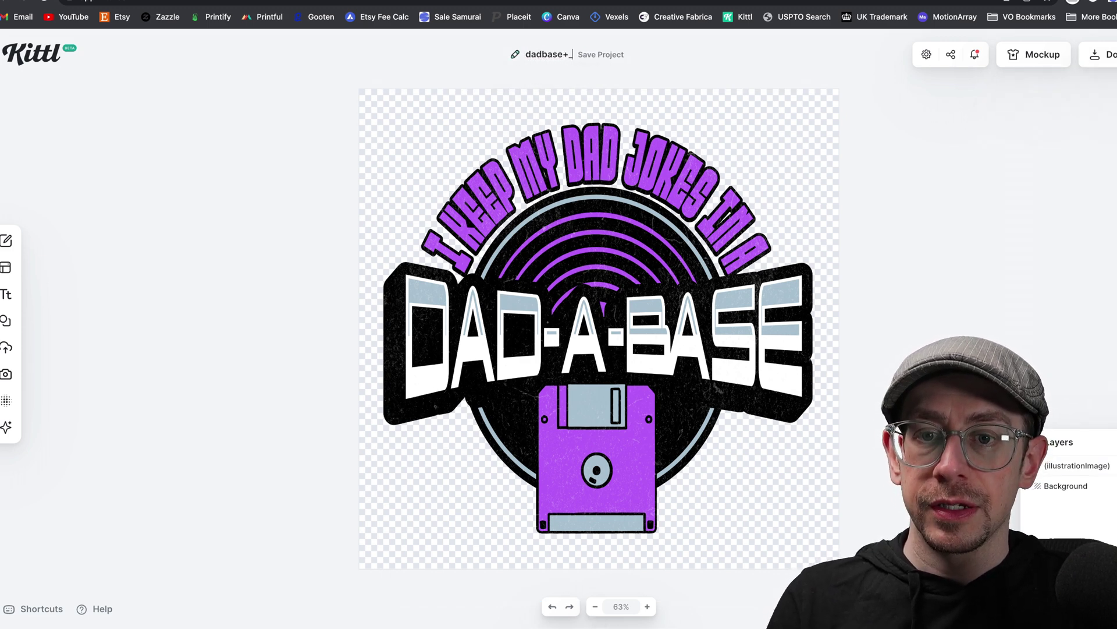
text(mug)
key(Return)
click(1097, 54)
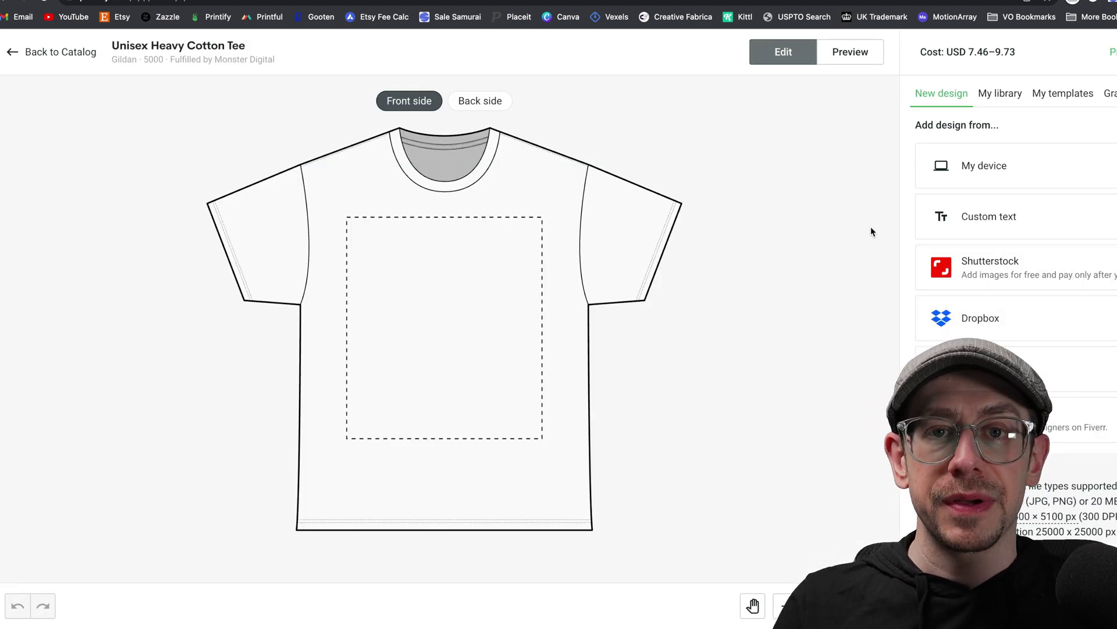
Step: Upload dadabase.png to the tee front, resize it to 13.73 in and raise it to chest centre
click(1001, 165)
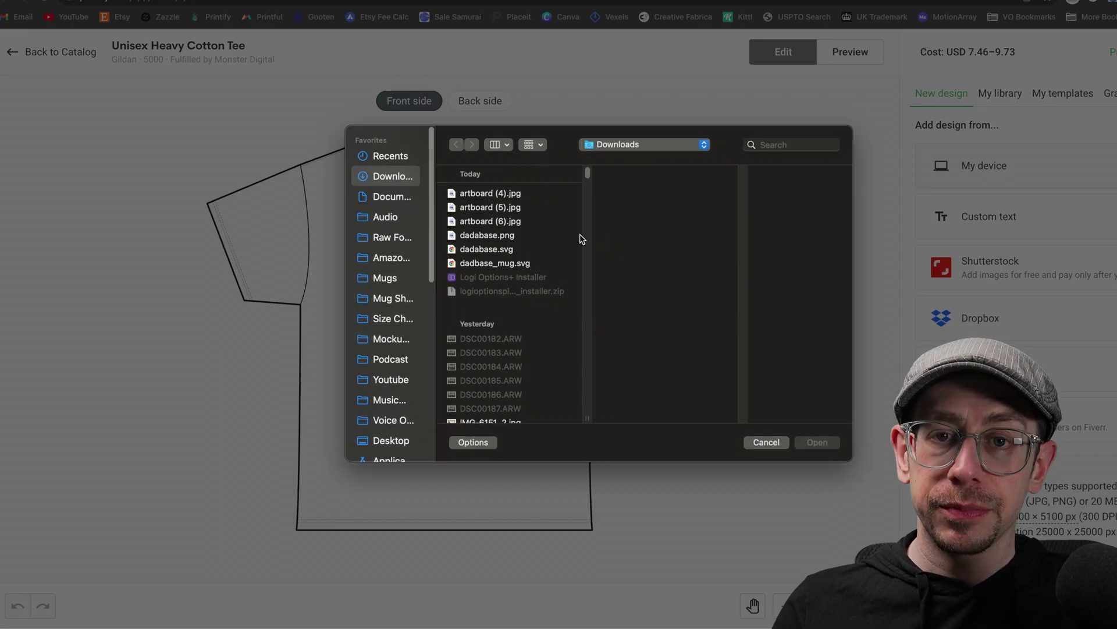
click(531, 262)
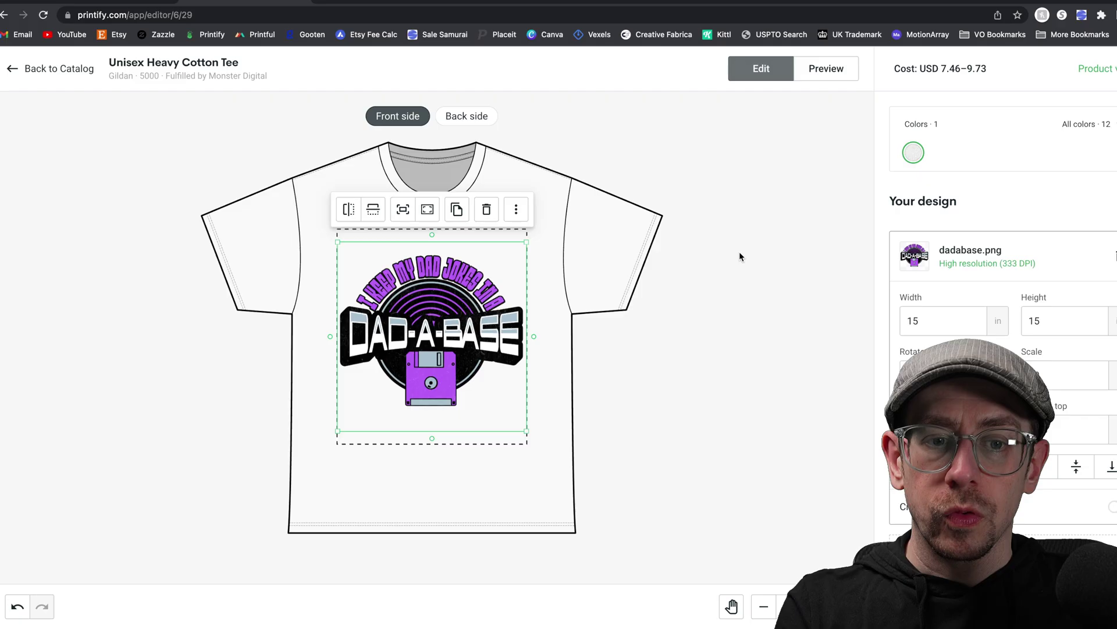
scroll(984, 263, down, 1)
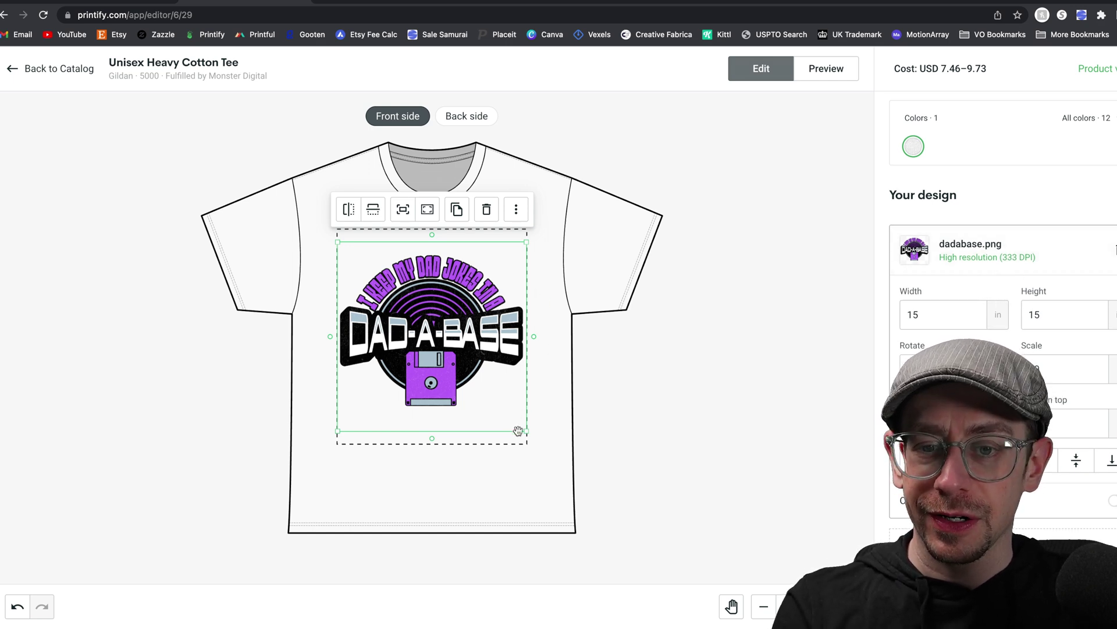
drag(520, 431, 511, 415)
drag(403, 359, 421, 335)
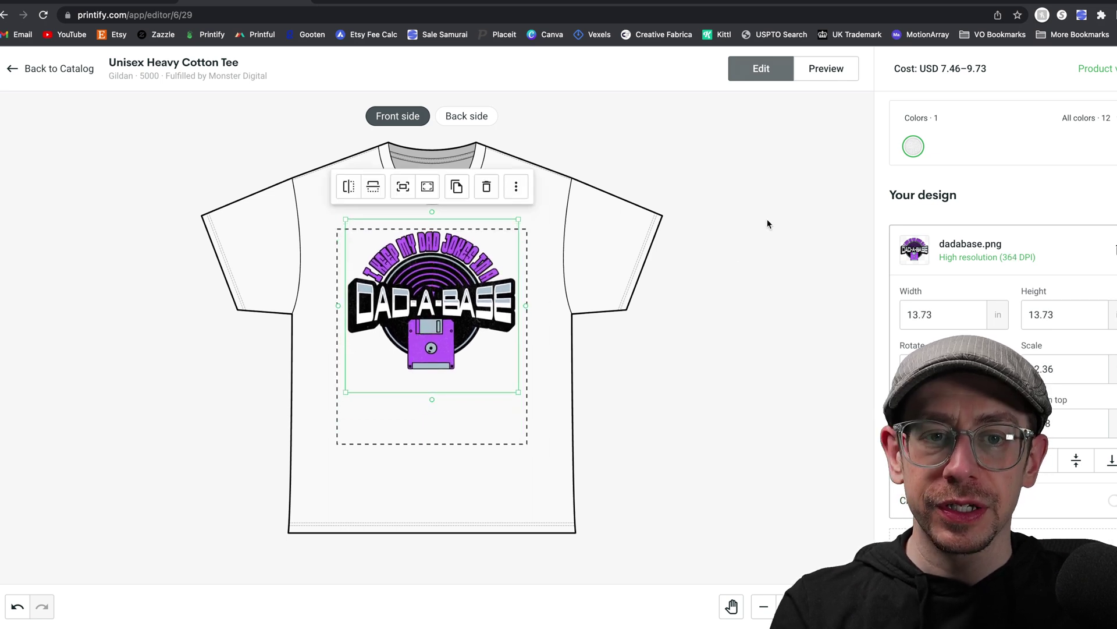
Step: Add Black and Sport Grey to the tee's colour options
click(1086, 117)
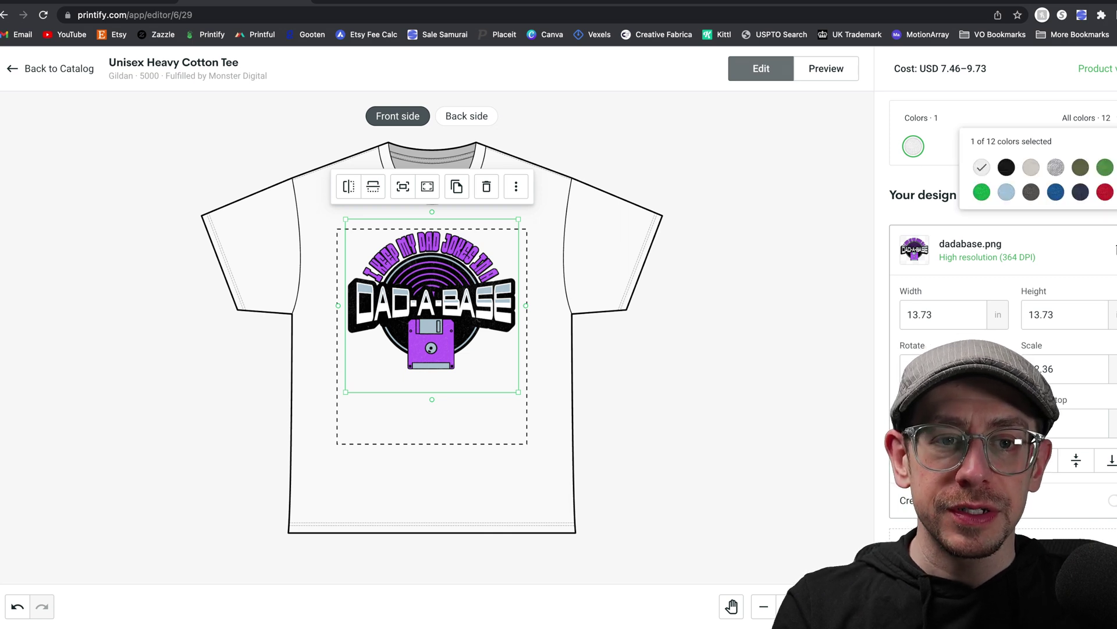
click(1016, 173)
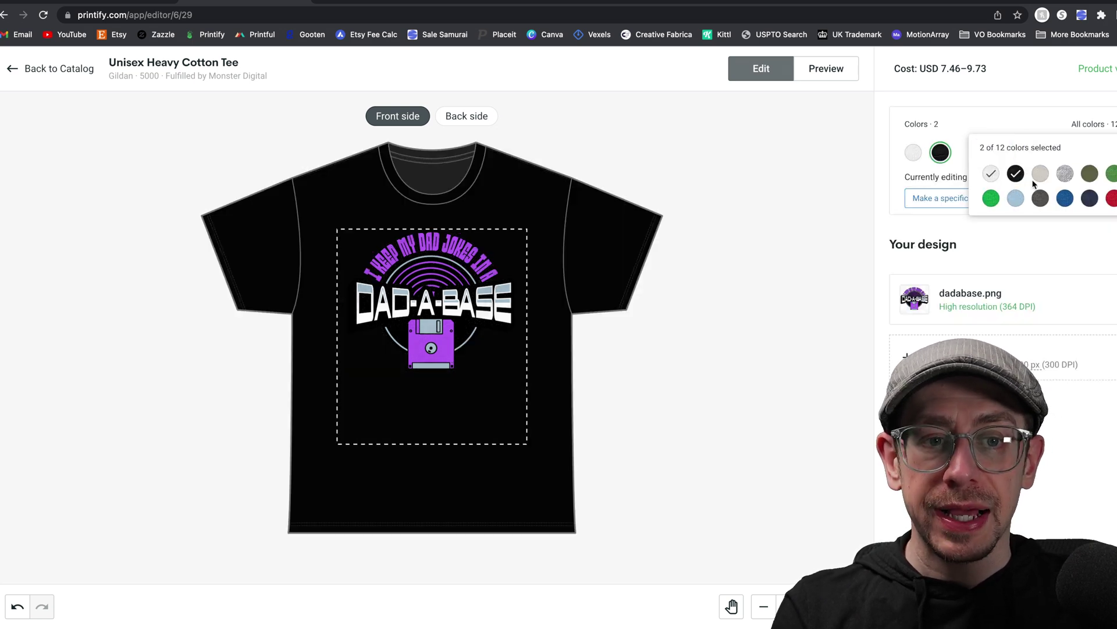
click(1064, 175)
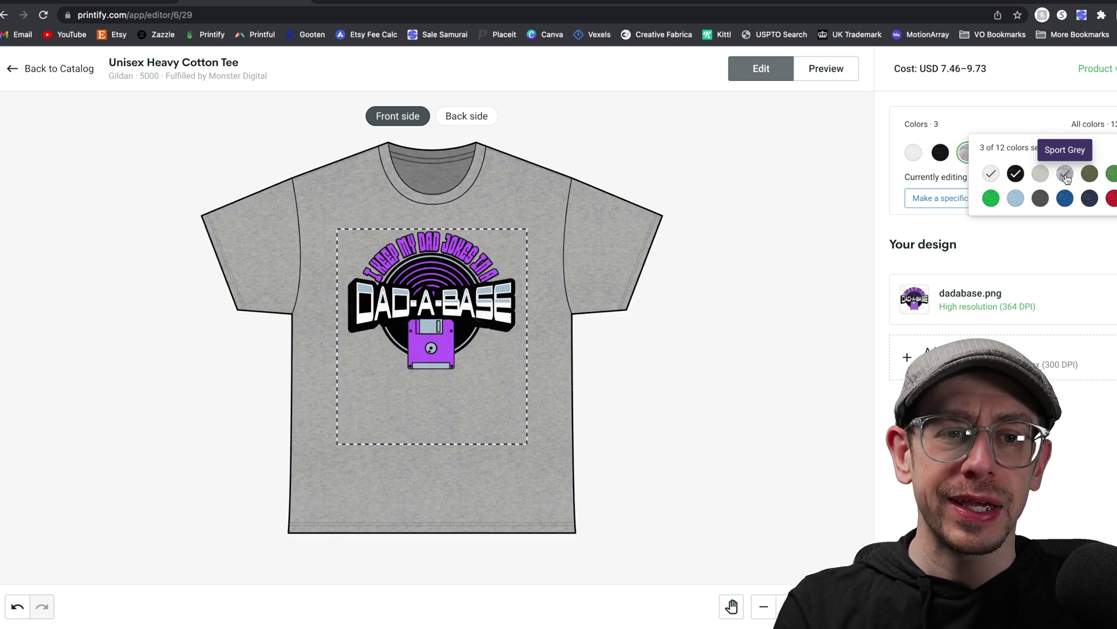
click(1090, 198)
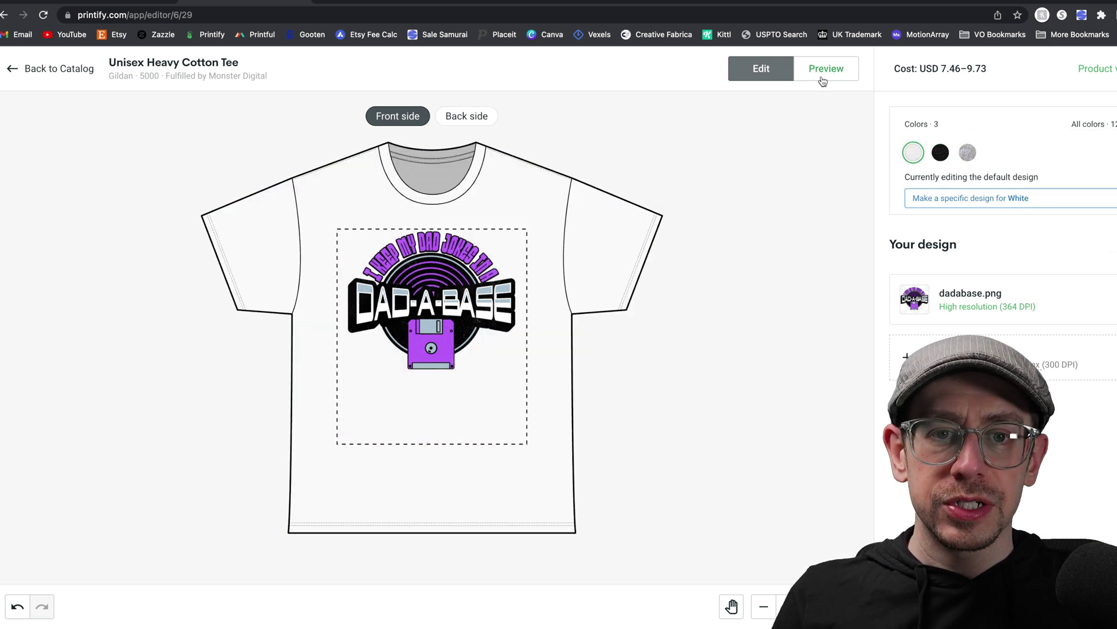
Step: Preview the design on the Front and Person 3 black tee mockups
click(822, 72)
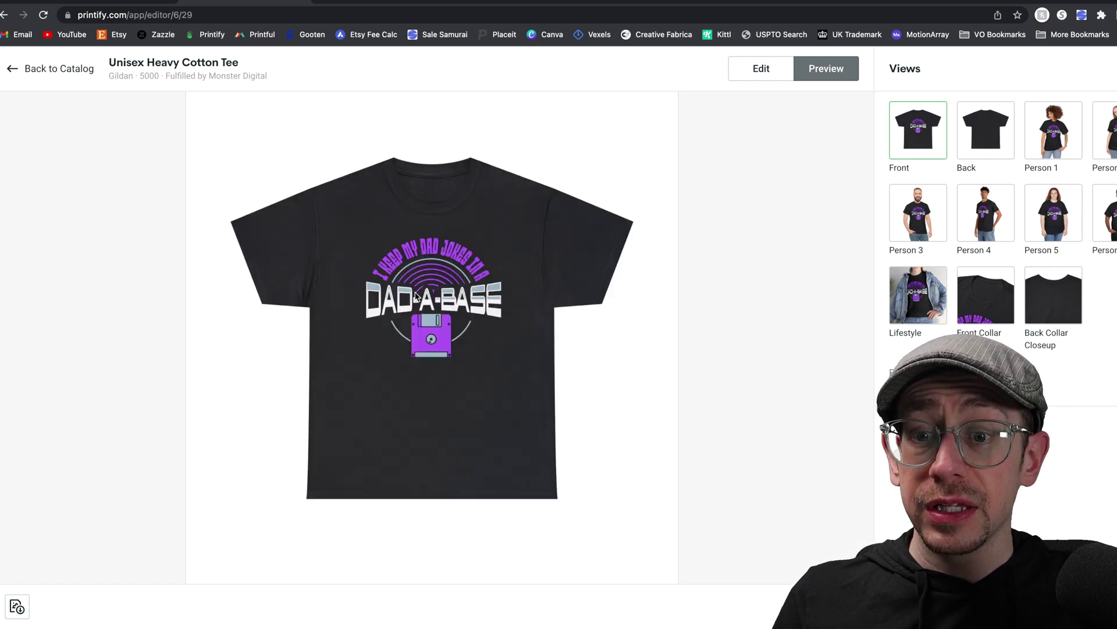
click(927, 232)
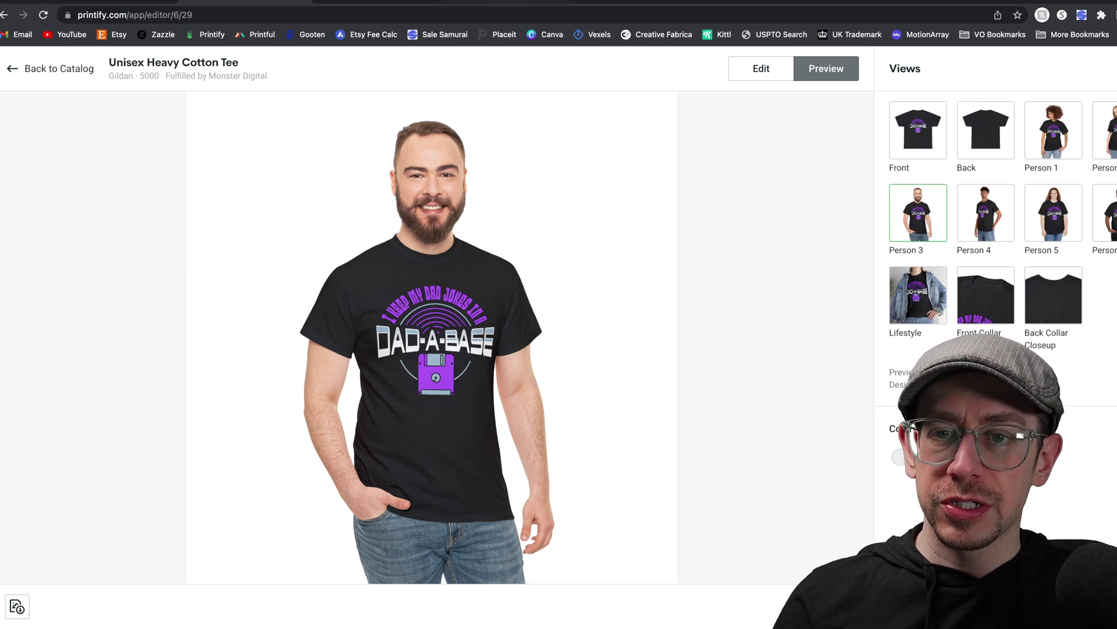
click(520, 2)
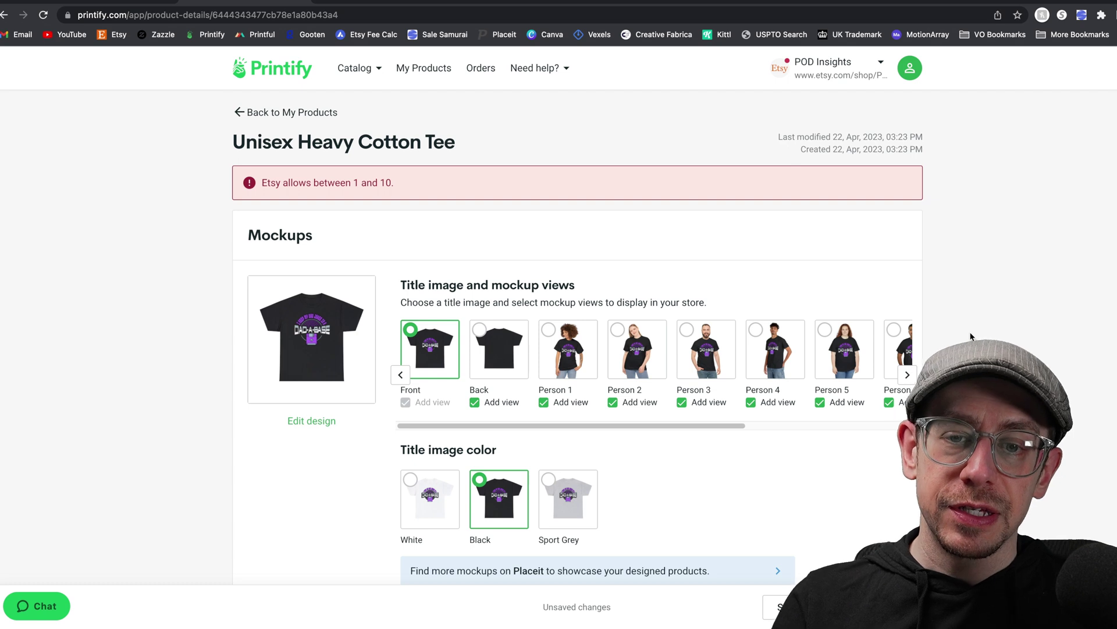
Step: Set the black tee as the title image and exclude the Person 6 mockup view
scroll(912, 317, down, 5)
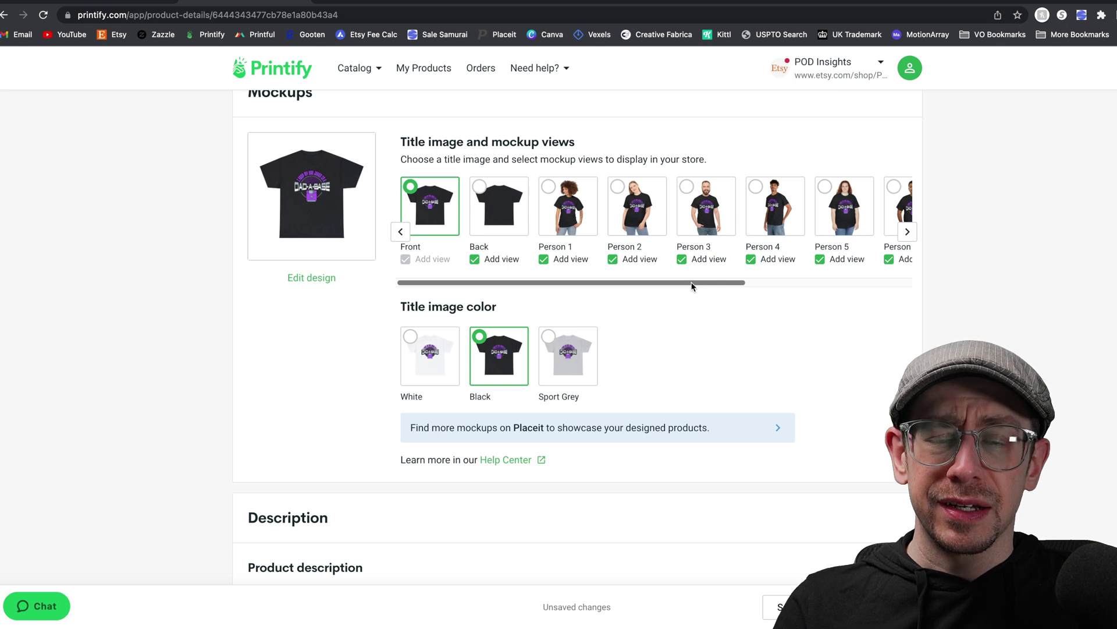
drag(692, 285, 855, 285)
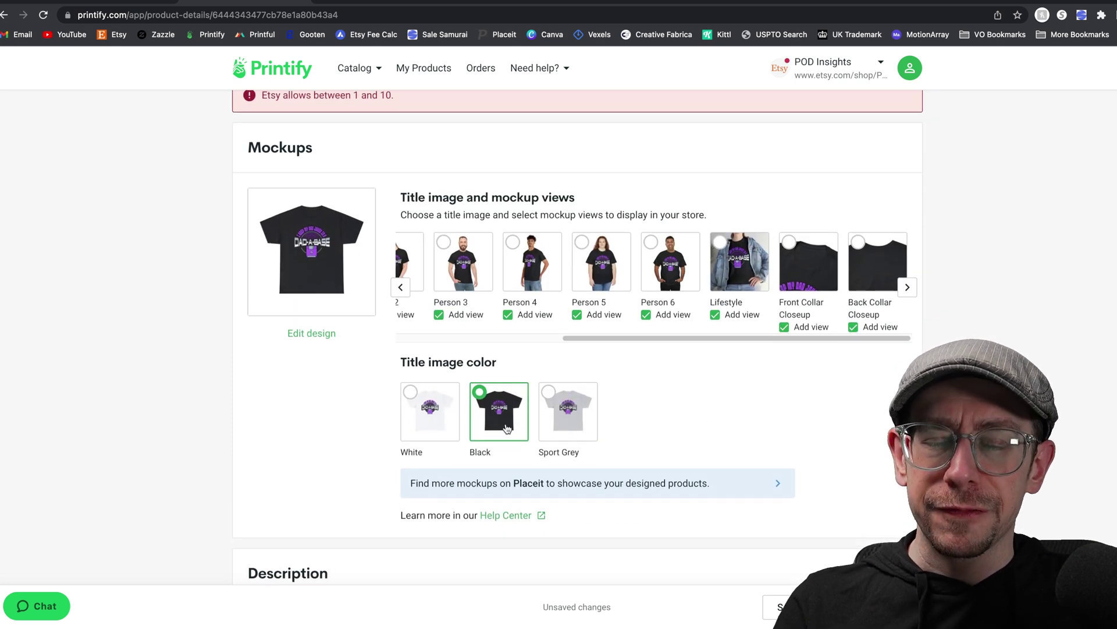
click(567, 410)
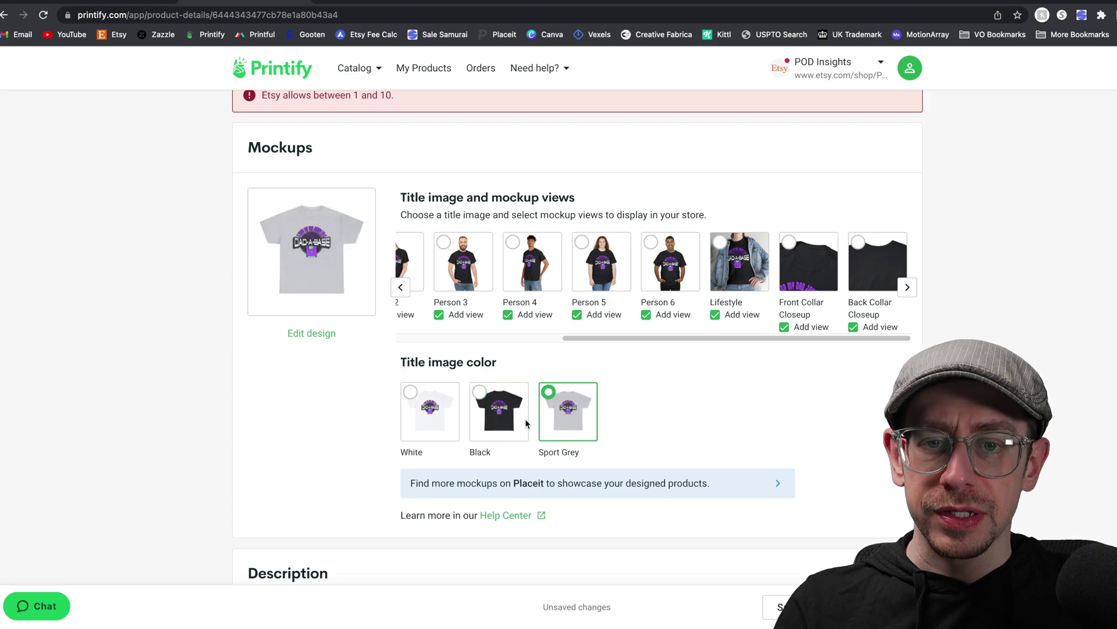
click(495, 420)
click(646, 315)
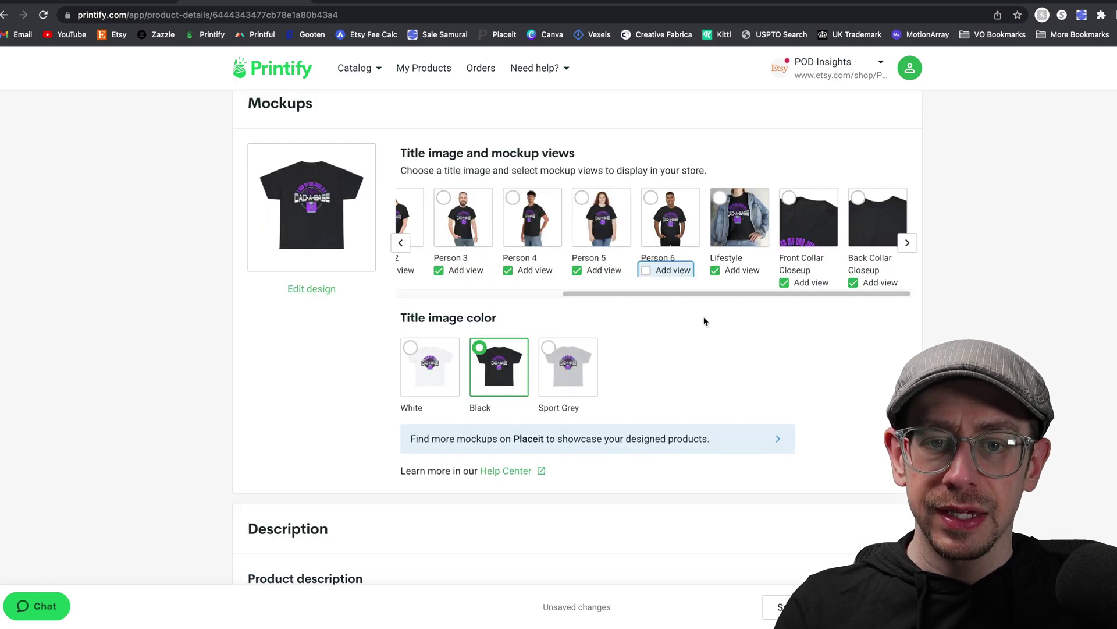
click(715, 270)
scroll(791, 288, down, 8)
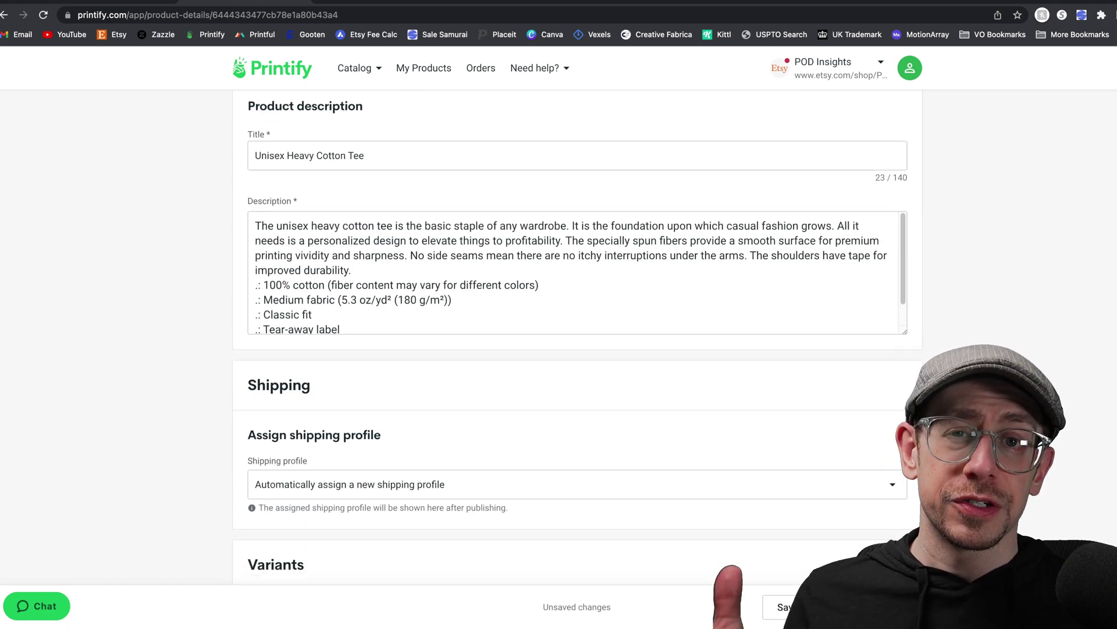
Step: Assign the 'T-Shirts: 2-5 business days' shipping profile
scroll(604, 262, down, 6)
click(571, 175)
scroll(572, 257, down, 10)
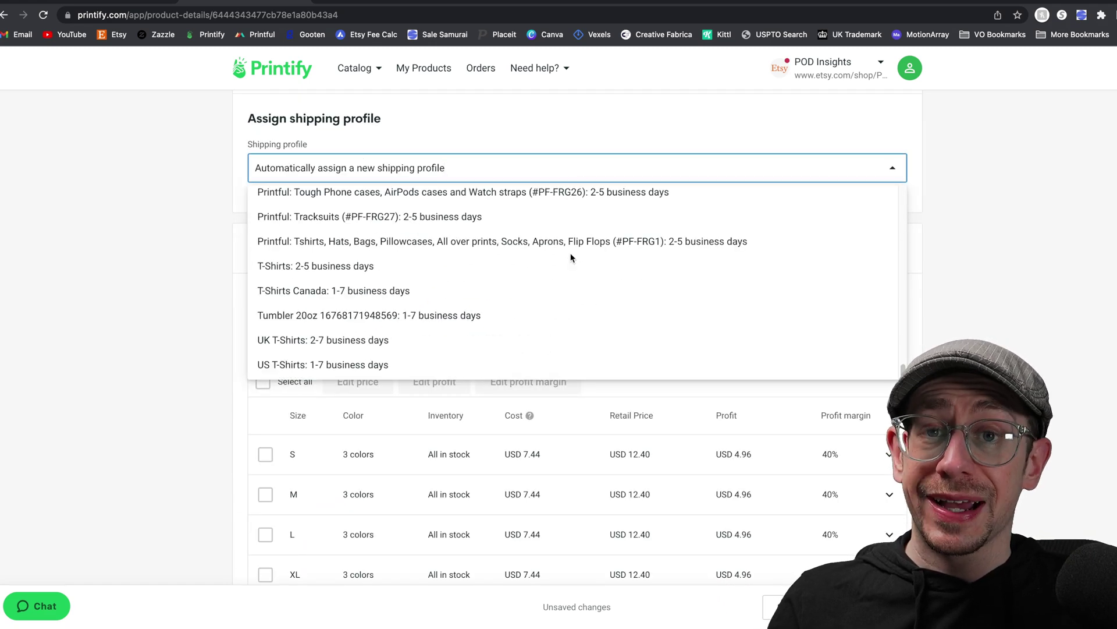
click(462, 267)
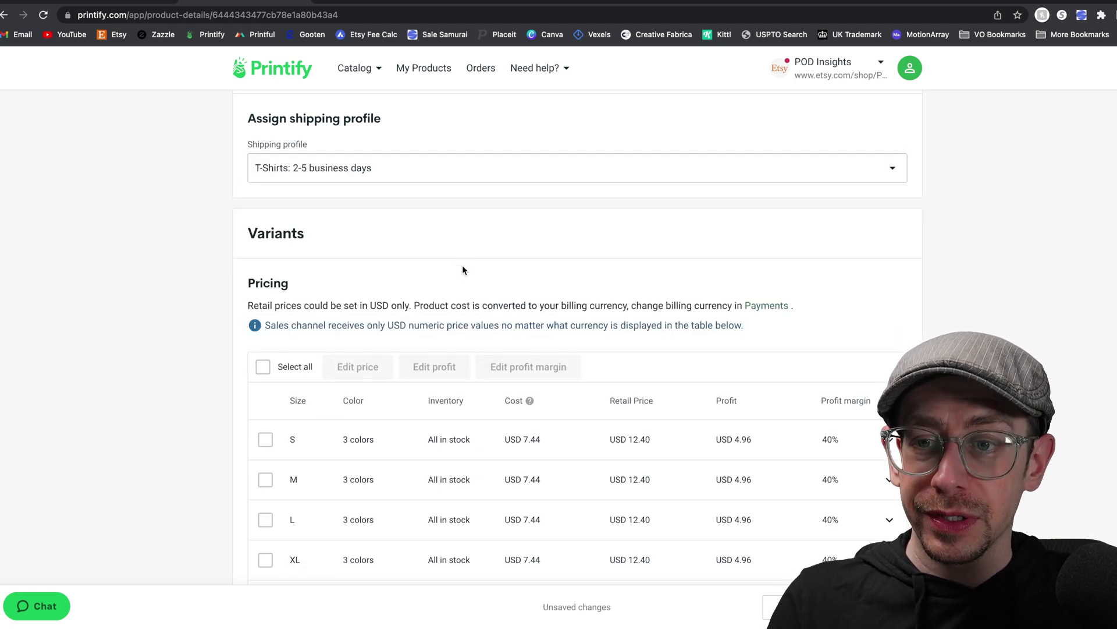
Step: Price all 24 variants at USD 29.99 and show only in-stock variants
scroll(466, 281, down, 3)
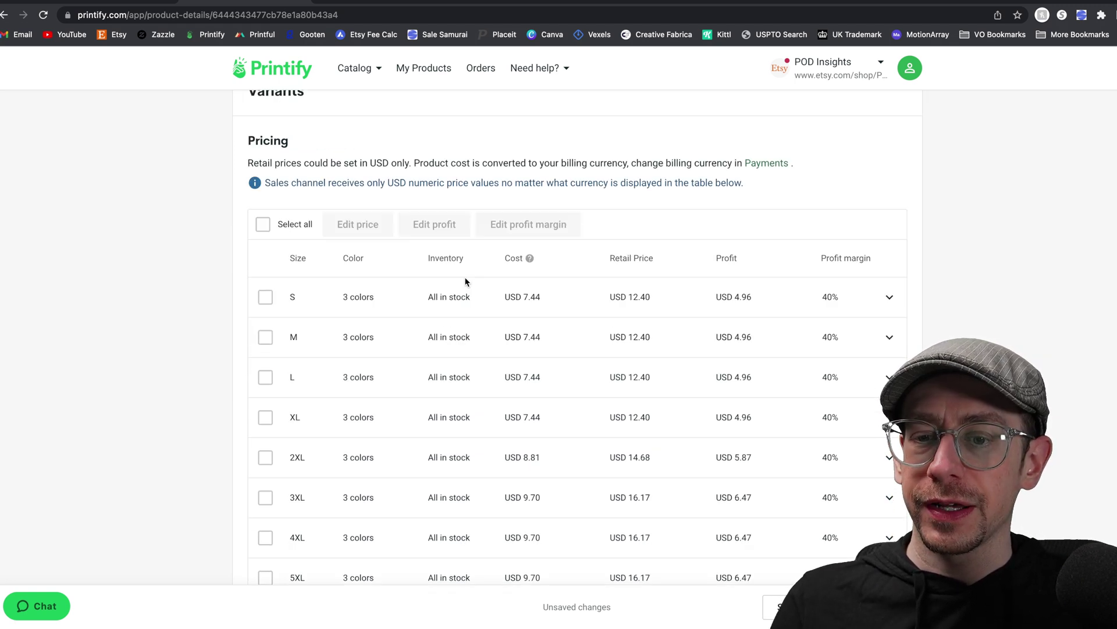
scroll(1024, 287, down, 2)
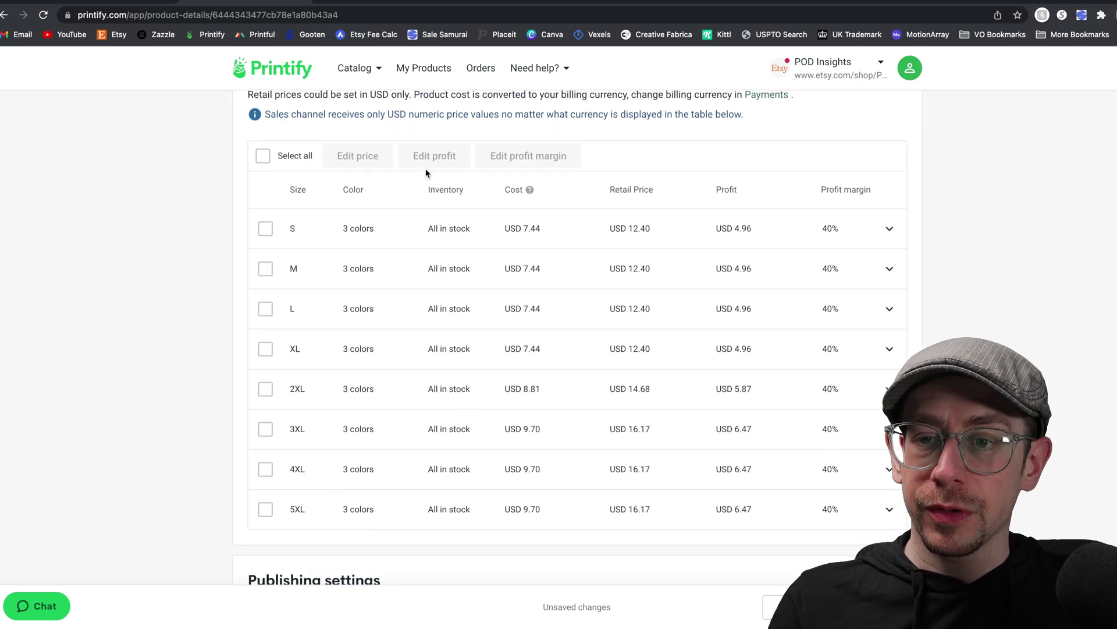
click(262, 156)
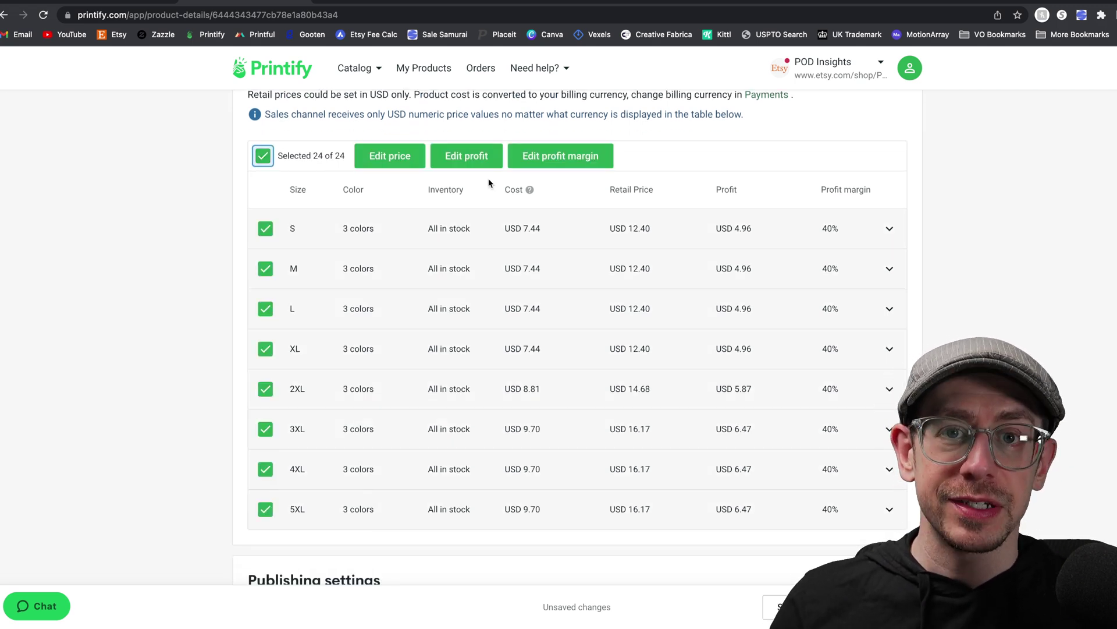
click(390, 165)
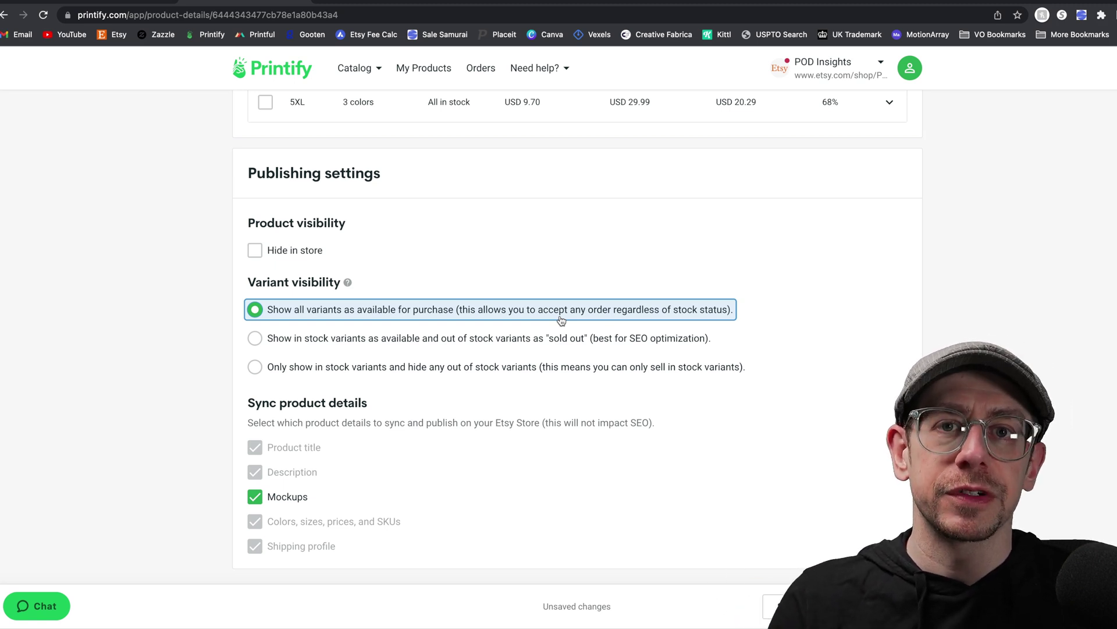
click(719, 368)
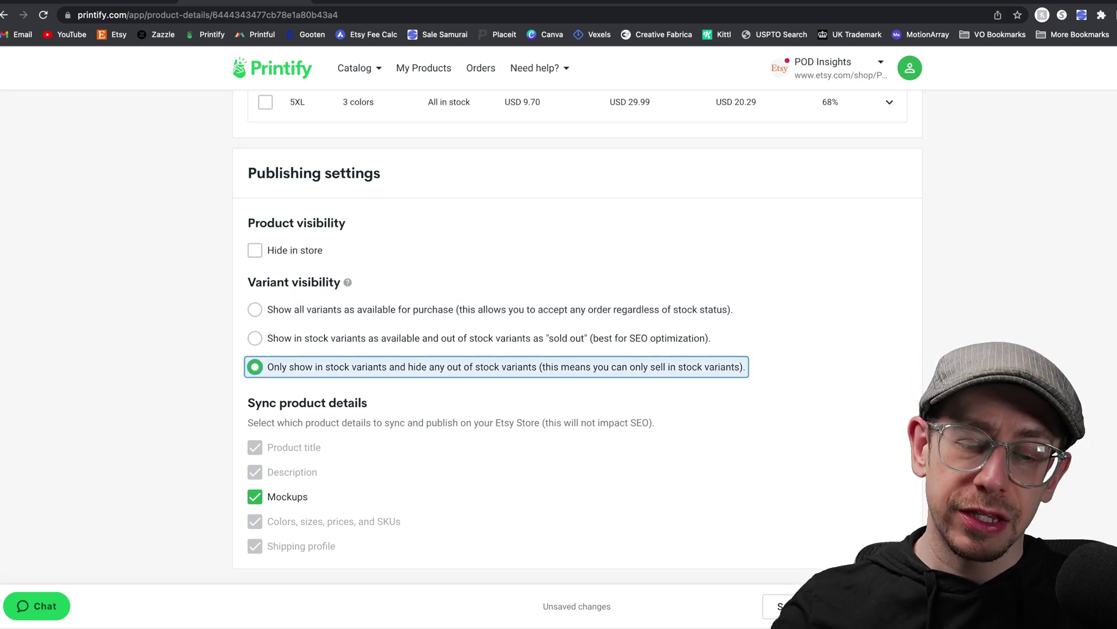
Step: Return to My Products and start designing a Ceramic Mug 11oz from the catalog
click(826, 605)
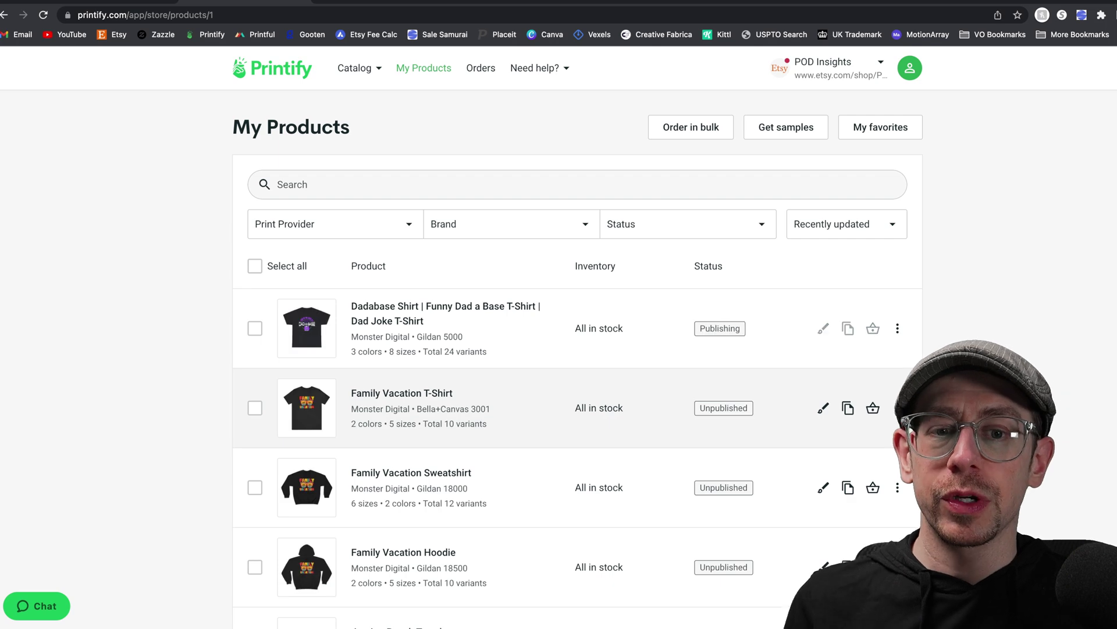
scroll(576, 349, down, 5)
scroll(576, 349, down, 3)
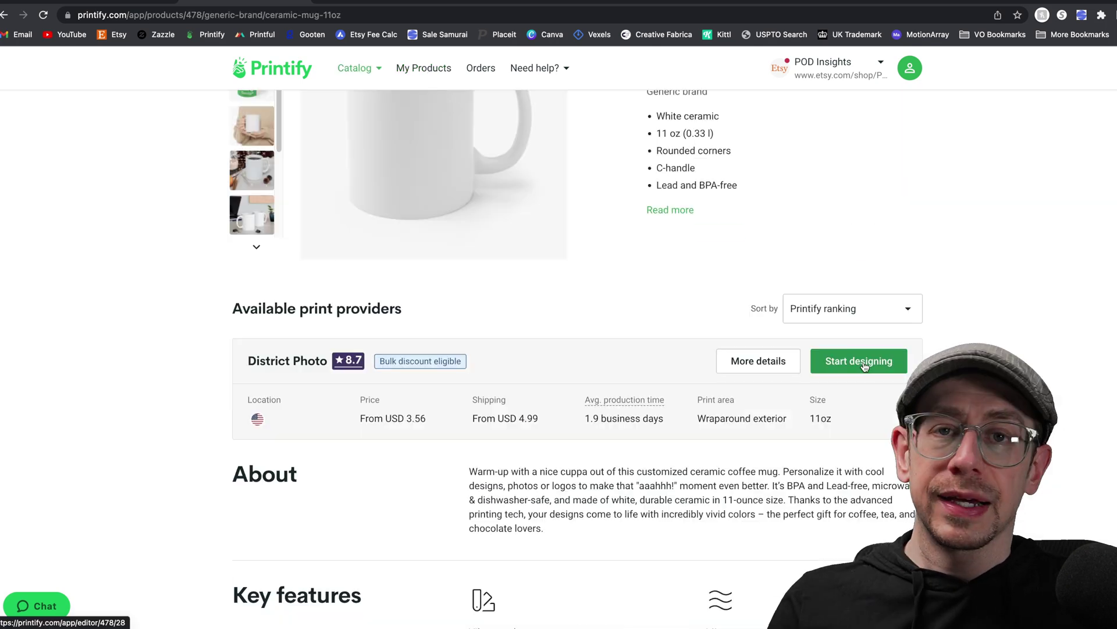
click(860, 361)
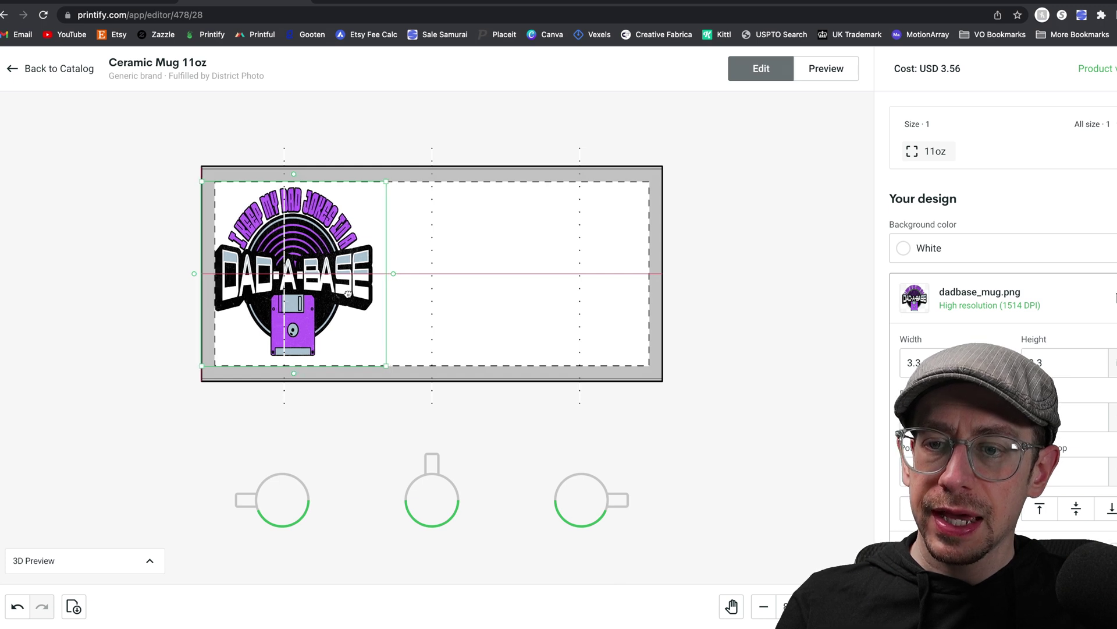
Step: Shrink the Dad-a-Base design slightly and move it to the mug's vertical centre
click(348, 294)
drag(389, 365, 367, 347)
drag(344, 291, 345, 296)
Step: Check the mug in 3D preview, then duplicate the design onto the mug's right half
click(113, 566)
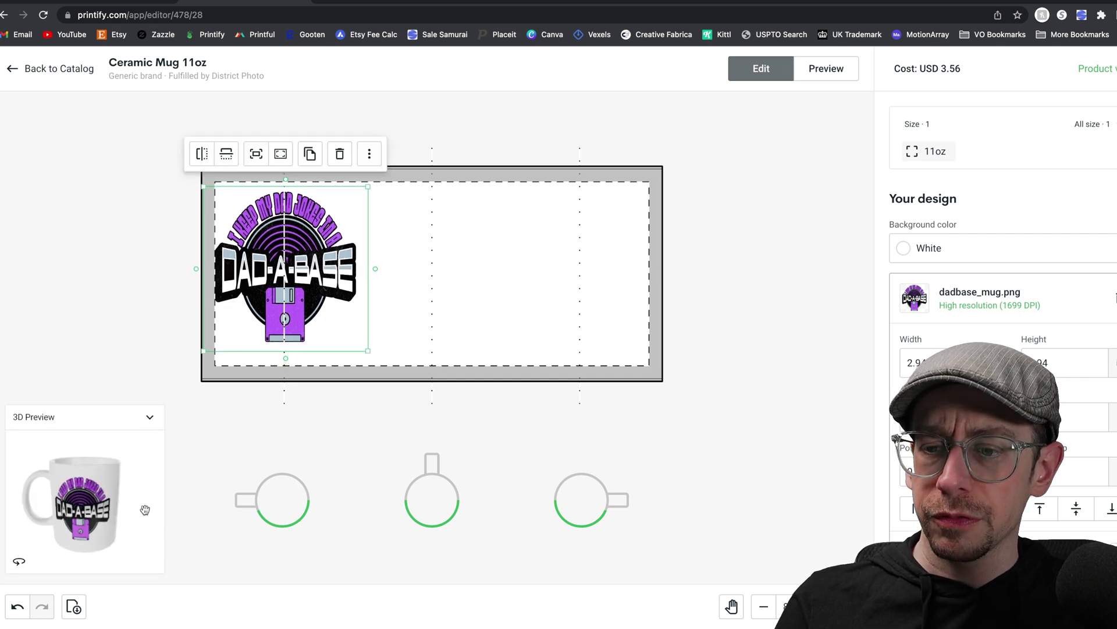
drag(139, 510, 97, 484)
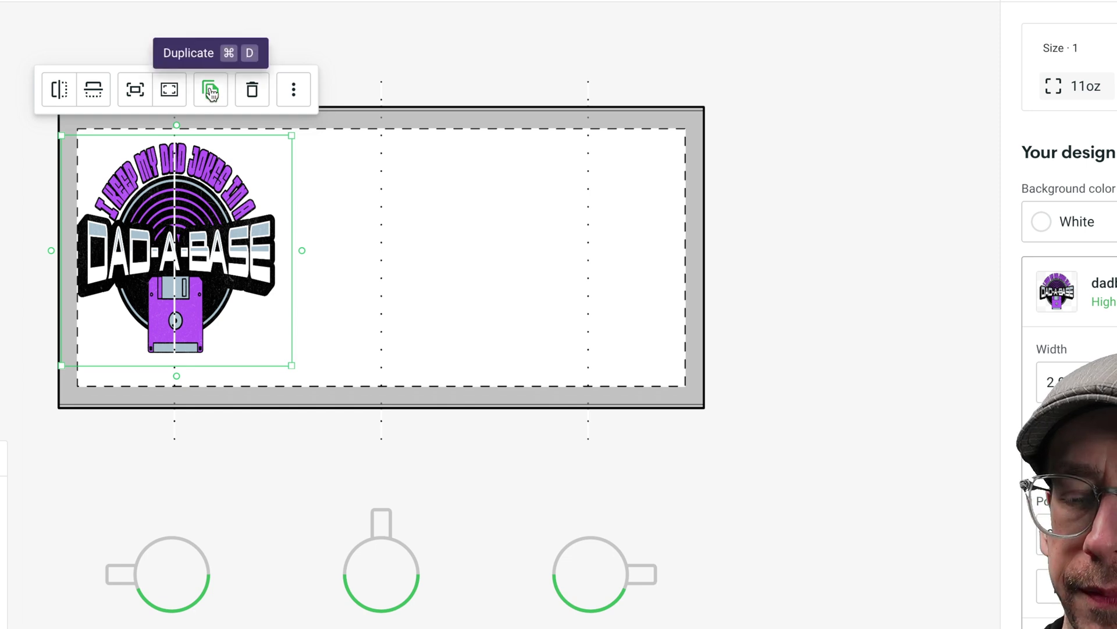
click(211, 90)
drag(250, 239, 588, 254)
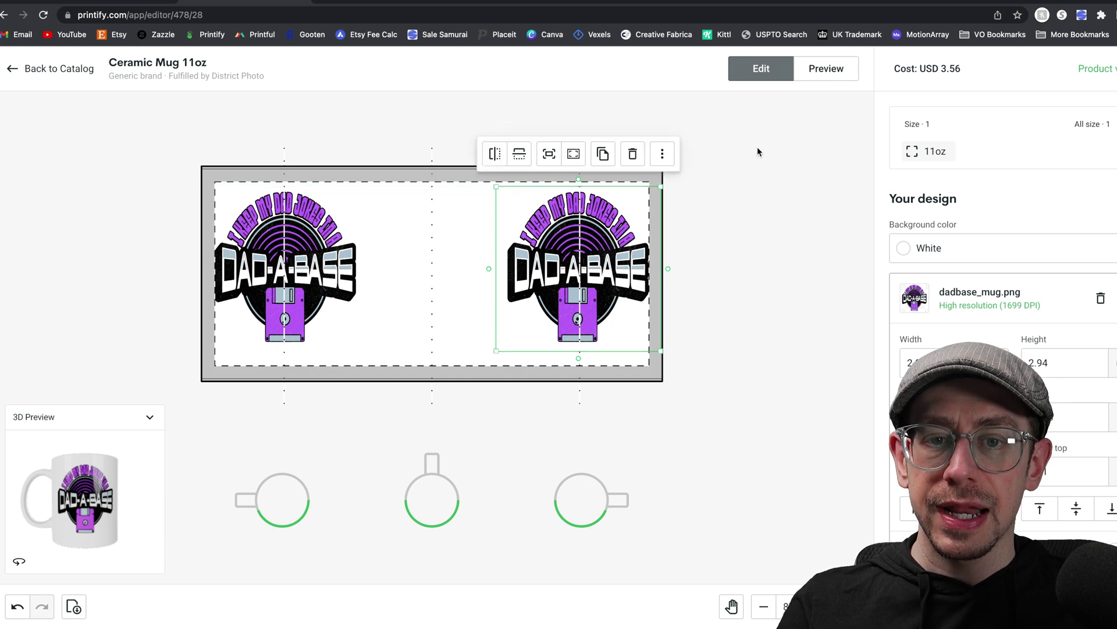
Step: Review the mug's Right, Context 9, Context 2 and Context 4 mockups, then continue to product details
click(826, 71)
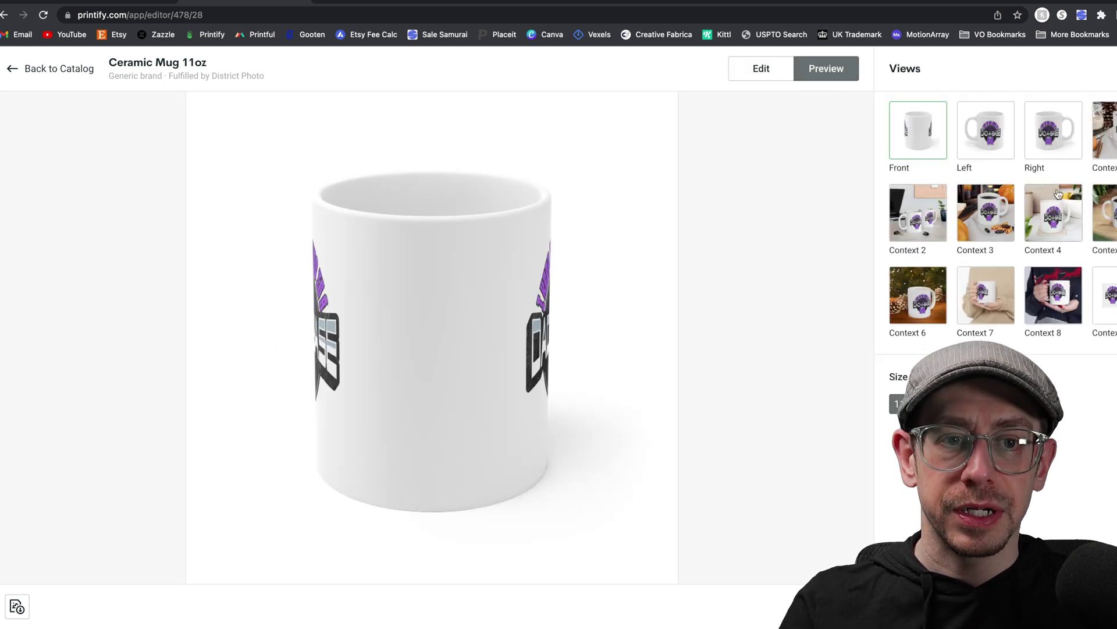
click(1056, 174)
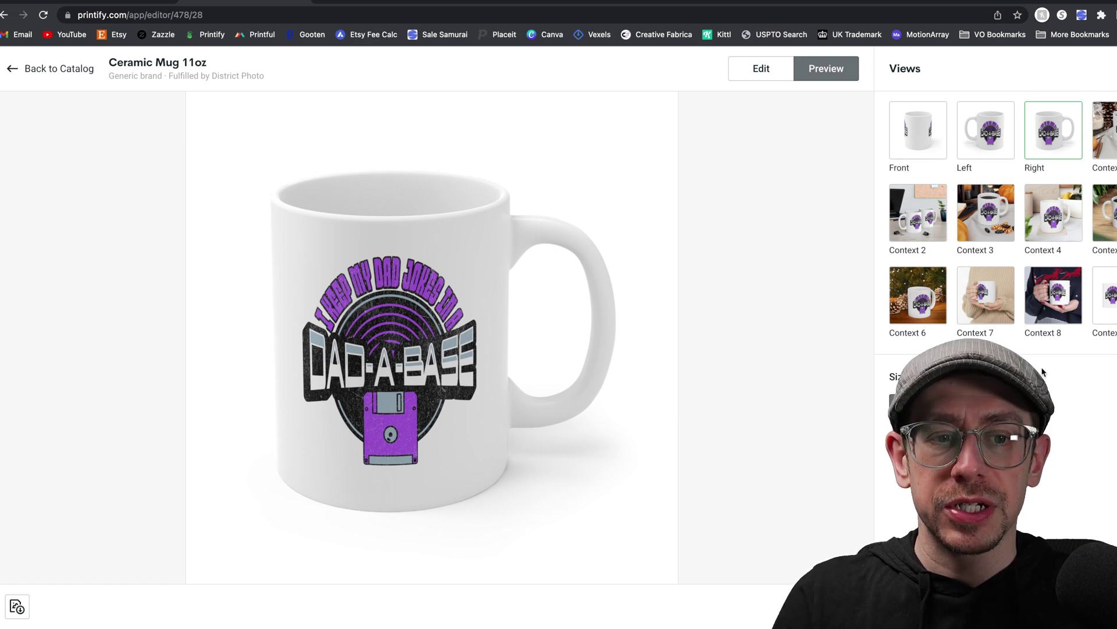
click(1106, 295)
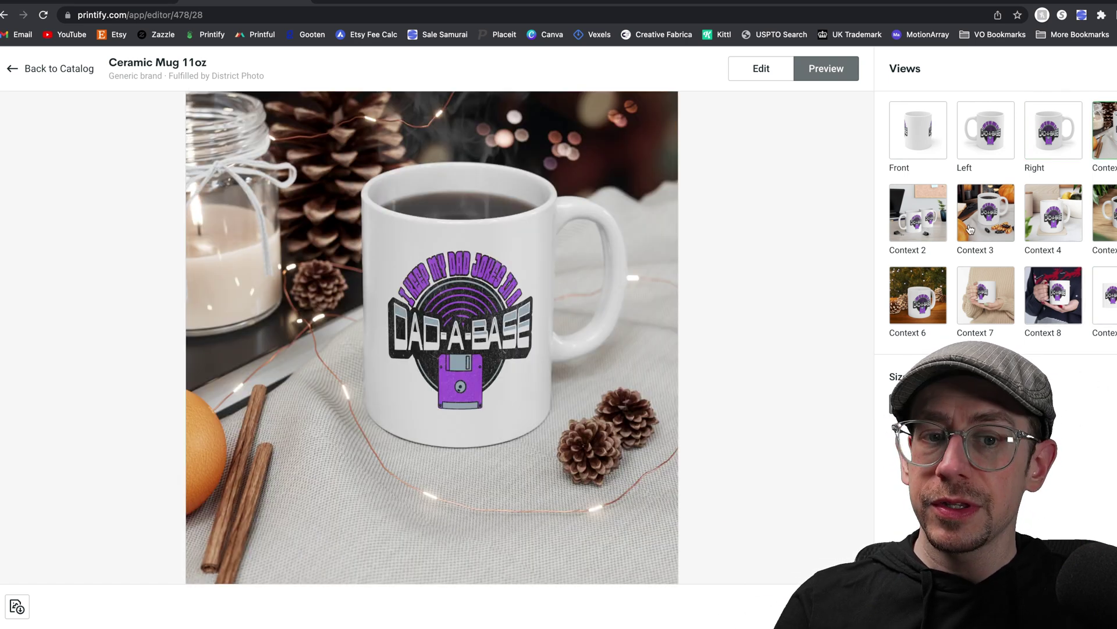
click(918, 213)
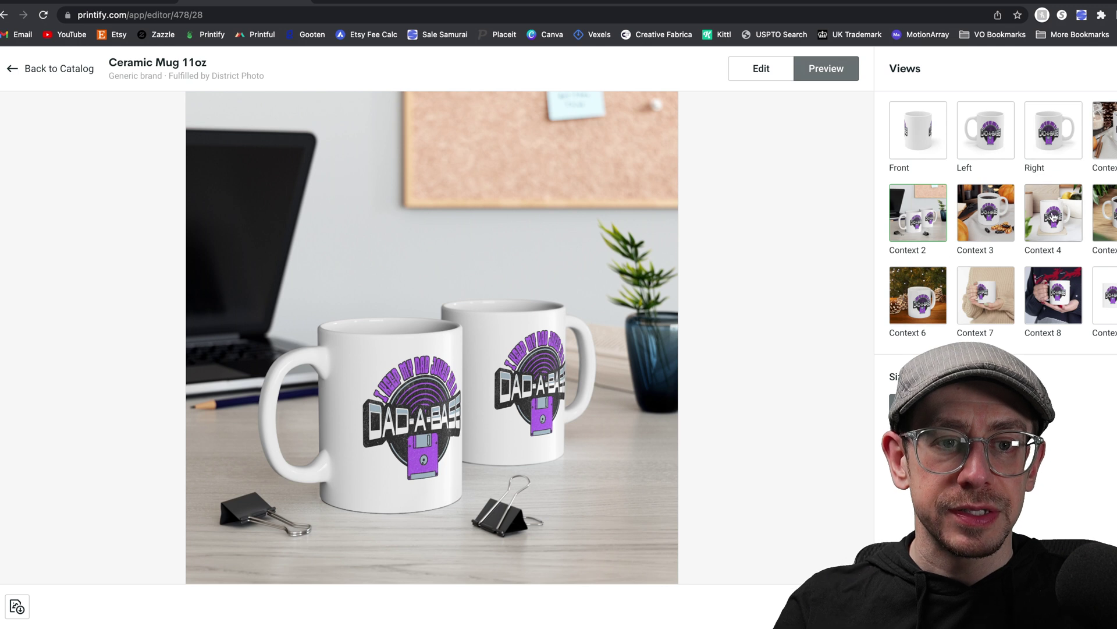
click(1054, 218)
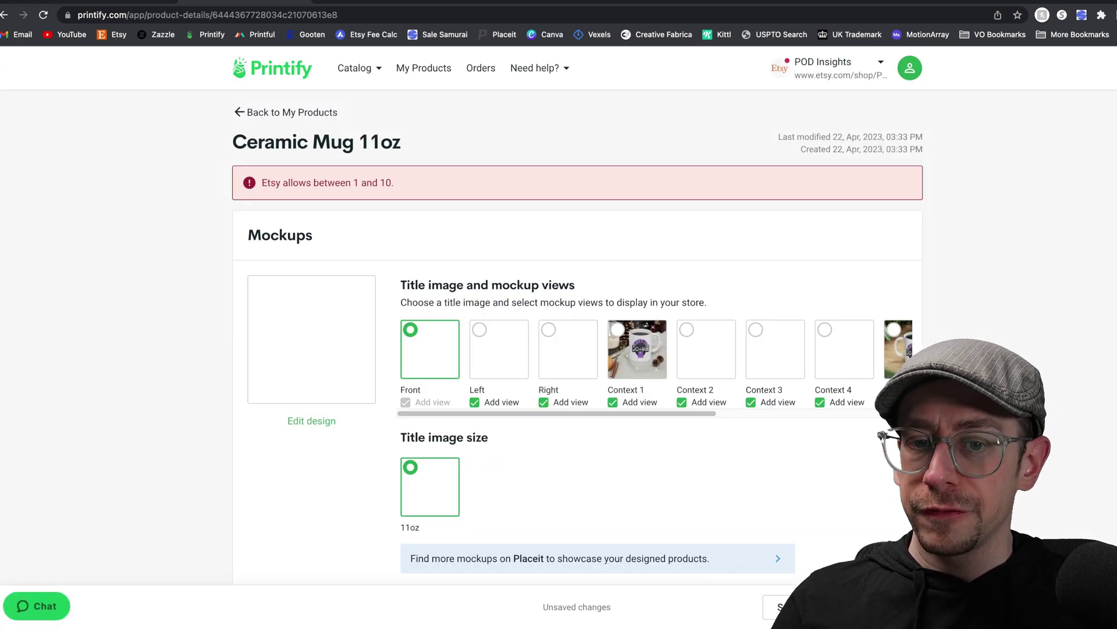
scroll(578, 332, down, 1)
scroll(578, 338, down, 12)
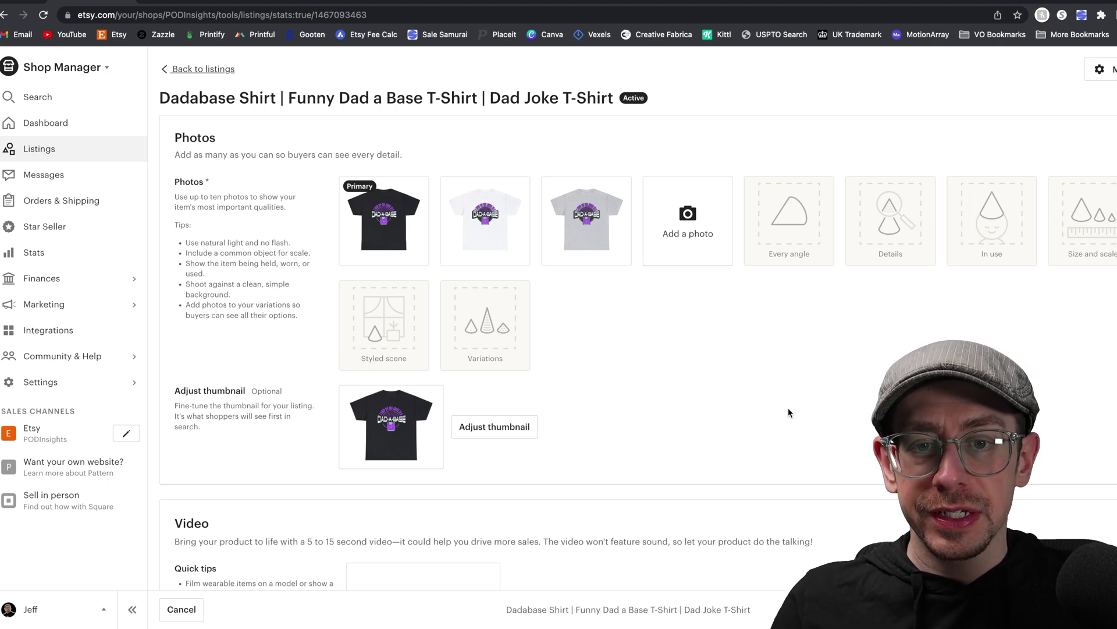
Step: Add the model mockup photos to the Dadabase Shirt listing and save a zoomed, repositioned thumbnail
click(693, 266)
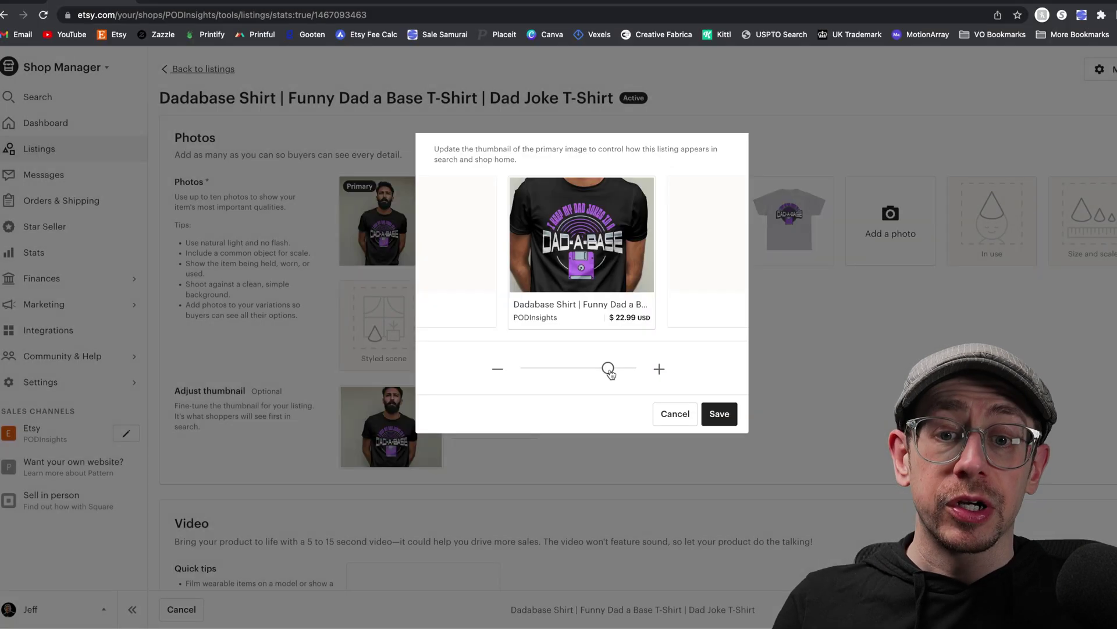
mouse_move(609, 369)
mouse_down()
mouse_move(545, 369)
mouse_move(597, 368)
mouse_up()
drag(582, 245, 607, 368)
mouse_move(620, 265)
mouse_down()
mouse_move(613, 252)
mouse_move(629, 259)
mouse_up()
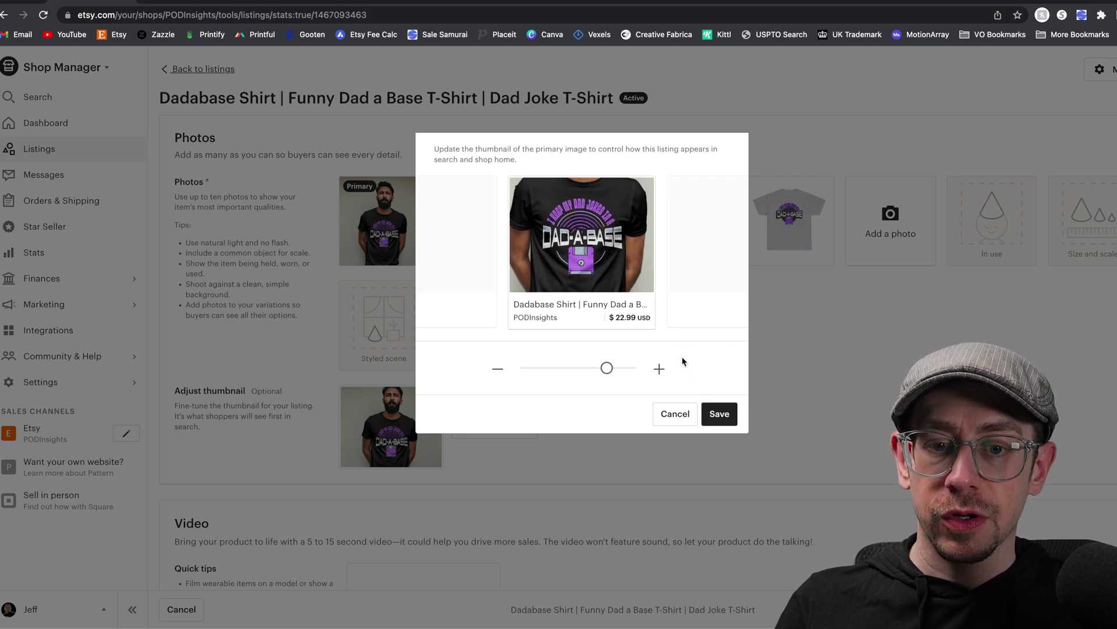
click(716, 413)
scroll(668, 319, down, 20)
scroll(668, 318, down, 5)
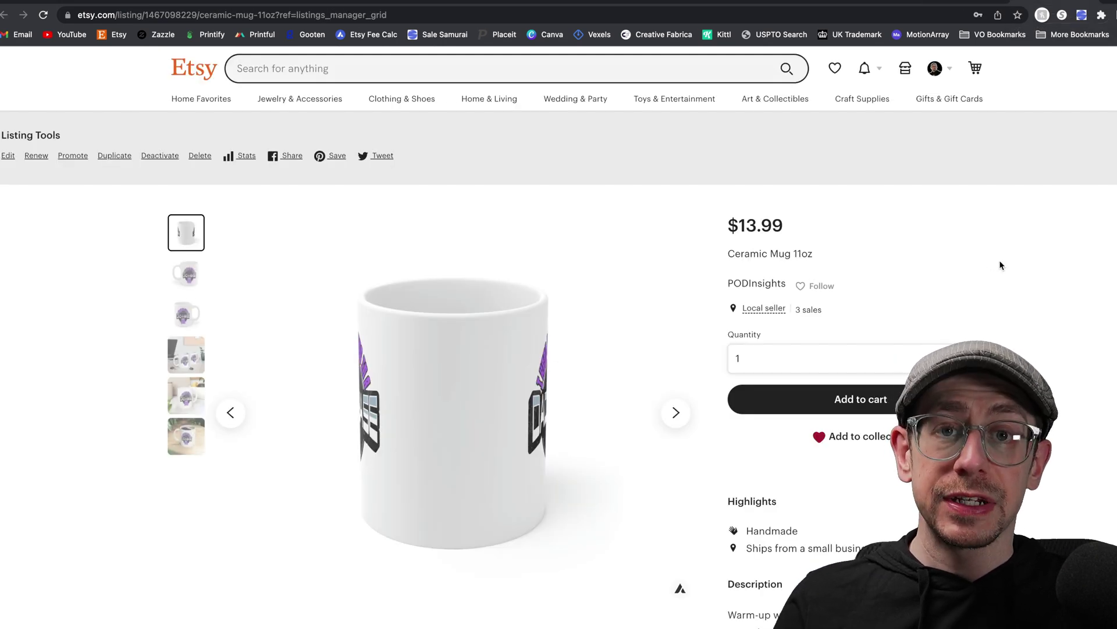
Step: Select the mug listing URL up to '11oz', leaving out '?ref=listings_manager_grid'
click(466, 15)
click(473, 14)
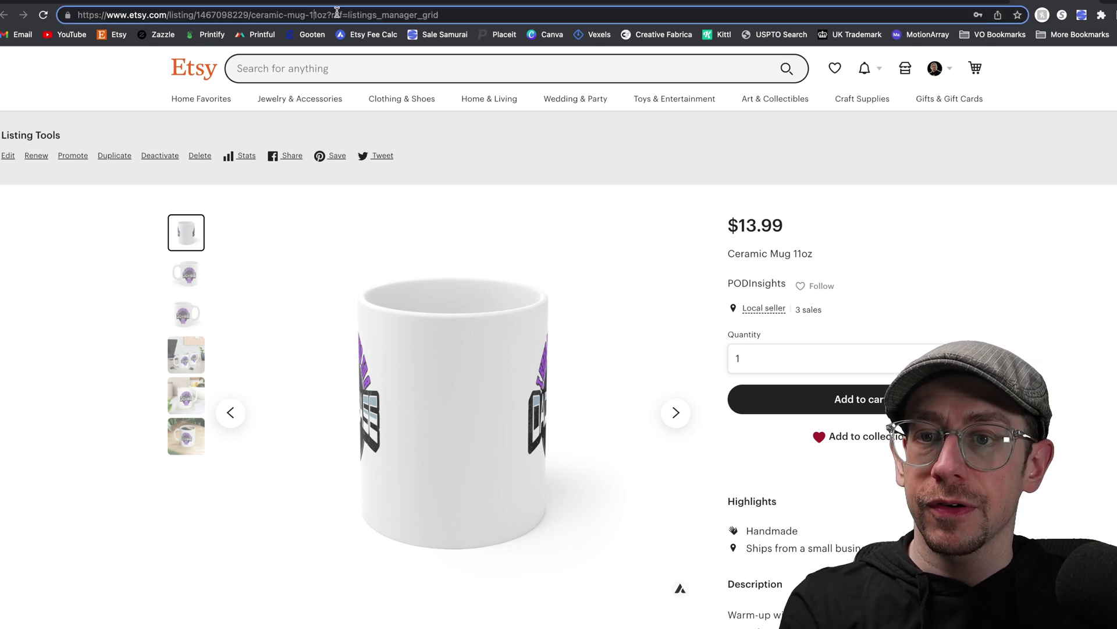
drag(329, 10, 78, 12)
key(ctrl+c)
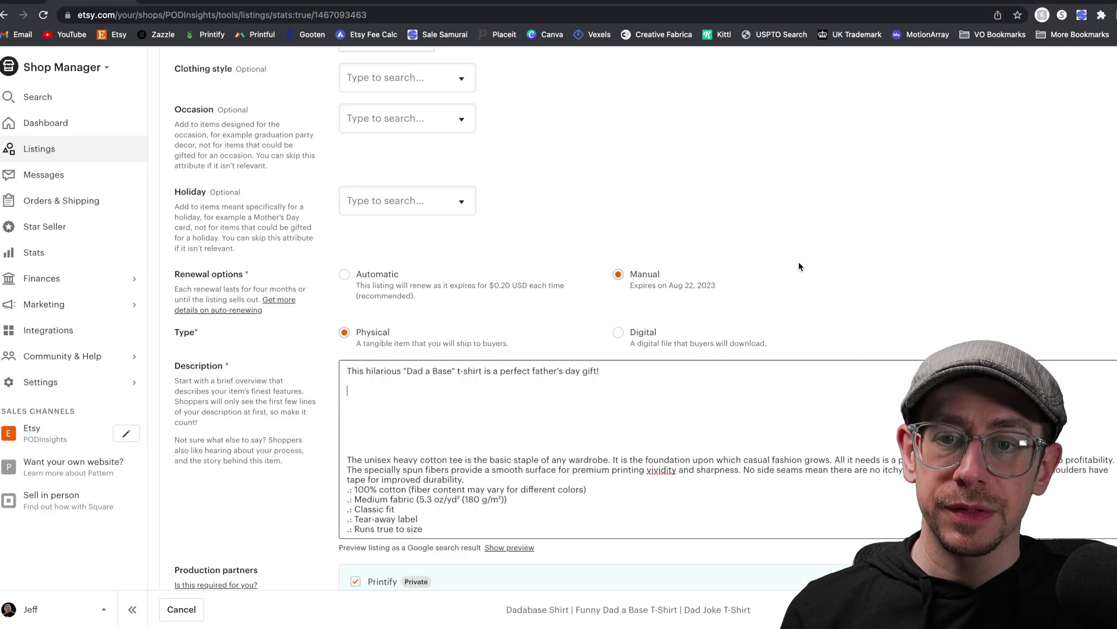
Step: Add 'We also offer this design on a mug!' plus the pasted mug listing link to the description
scroll(799, 261, down, 2)
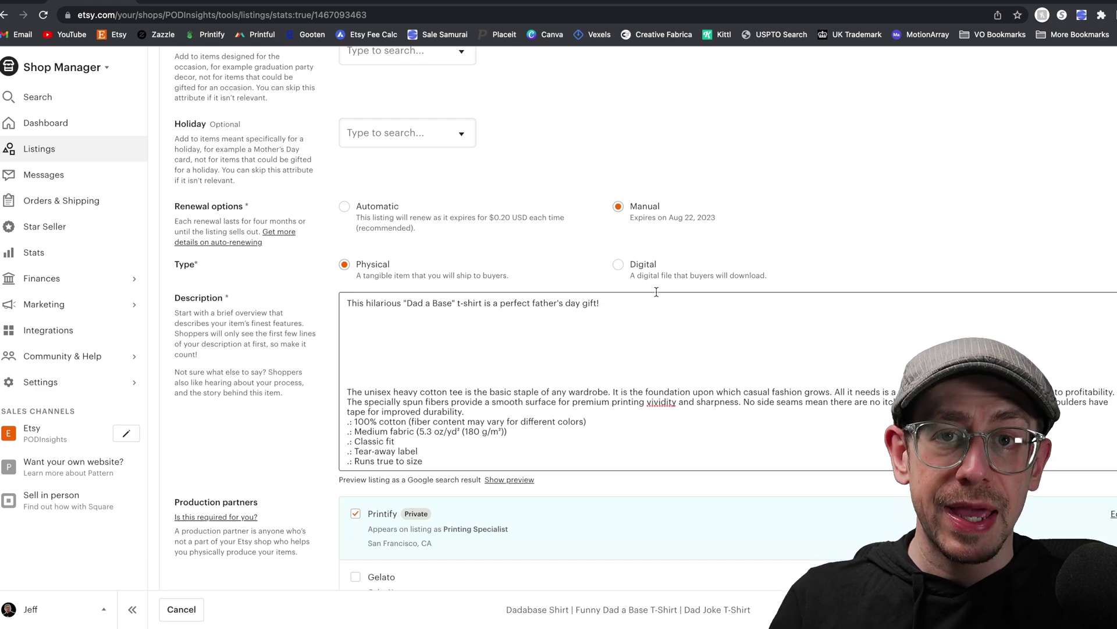
text(We)
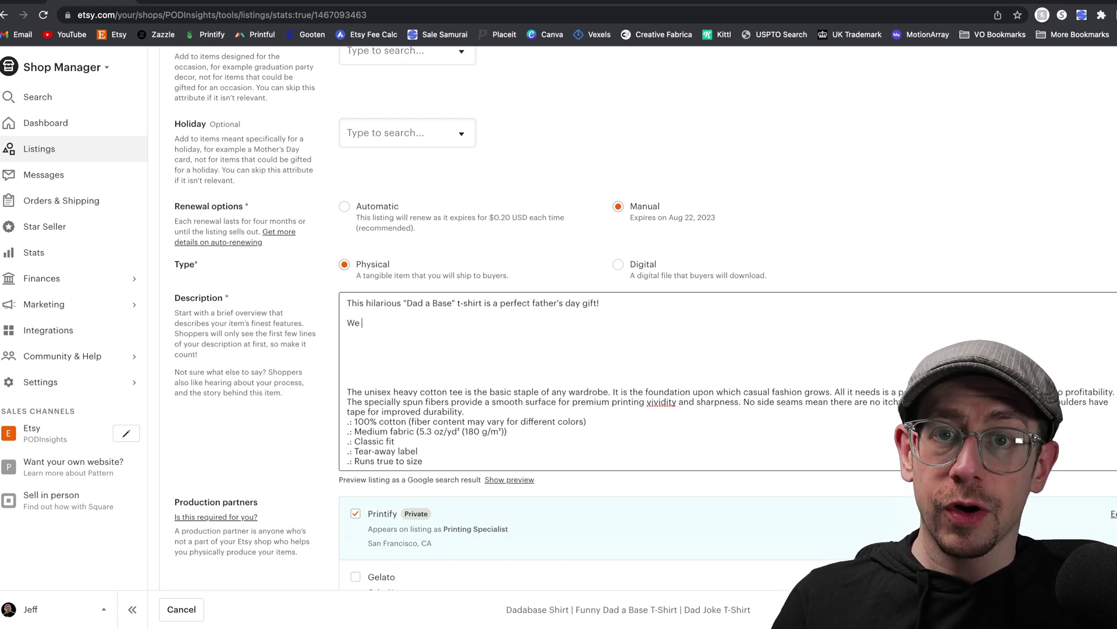
text(also offer this design on a mug!)
key(Return)
scroll(640, 320, down, 1)
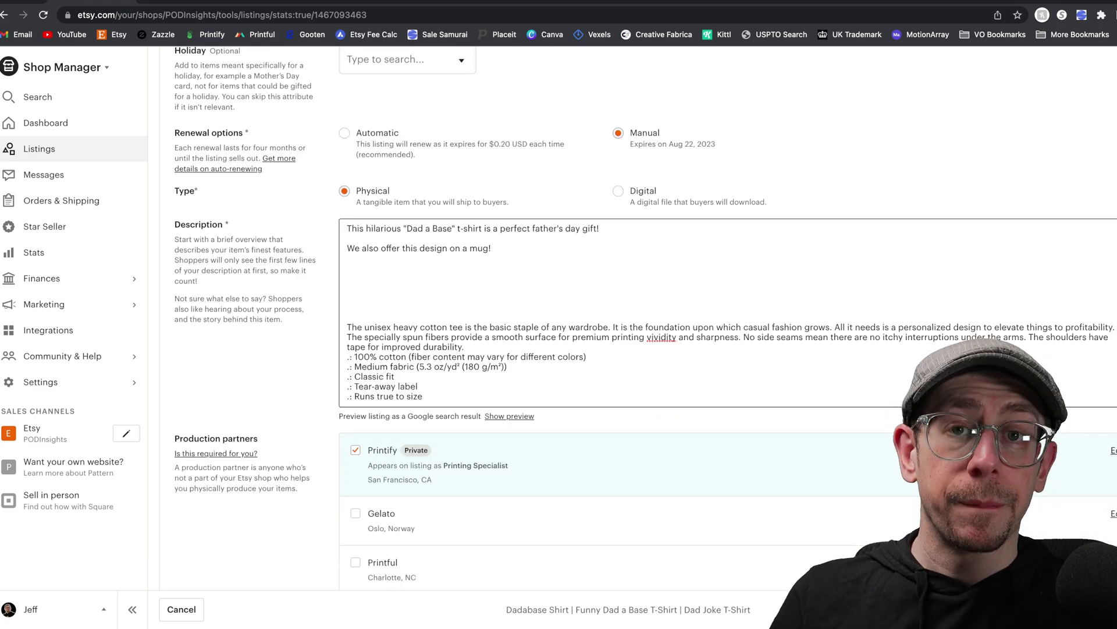
key(ctrl+v)
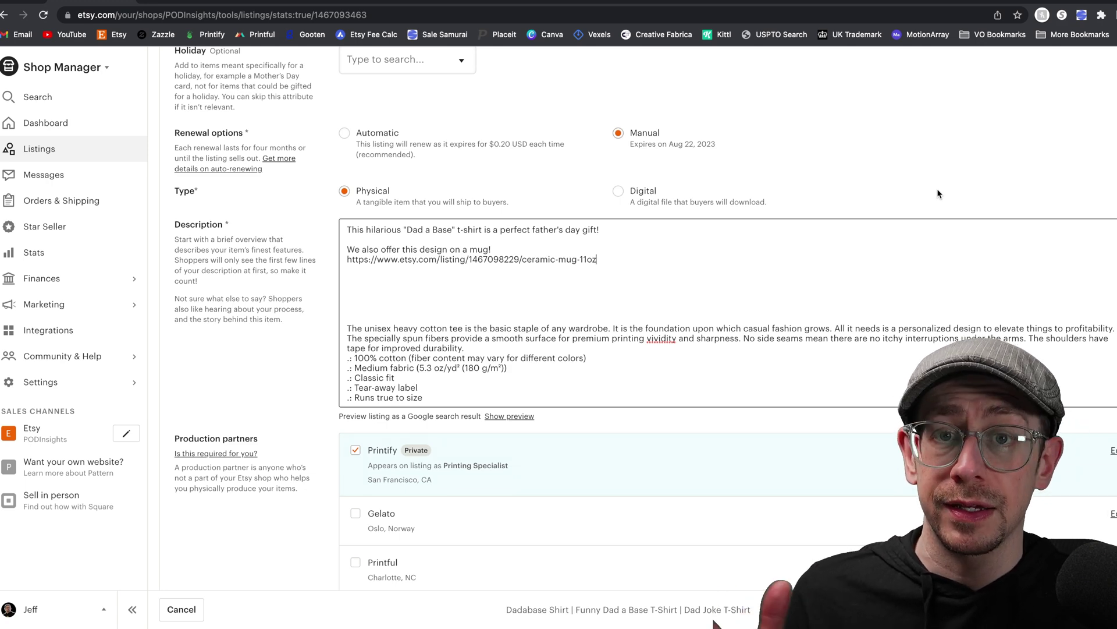
Step: Set the Dadabase shirt listing's section to T-Shirts
scroll(937, 193, down, 8)
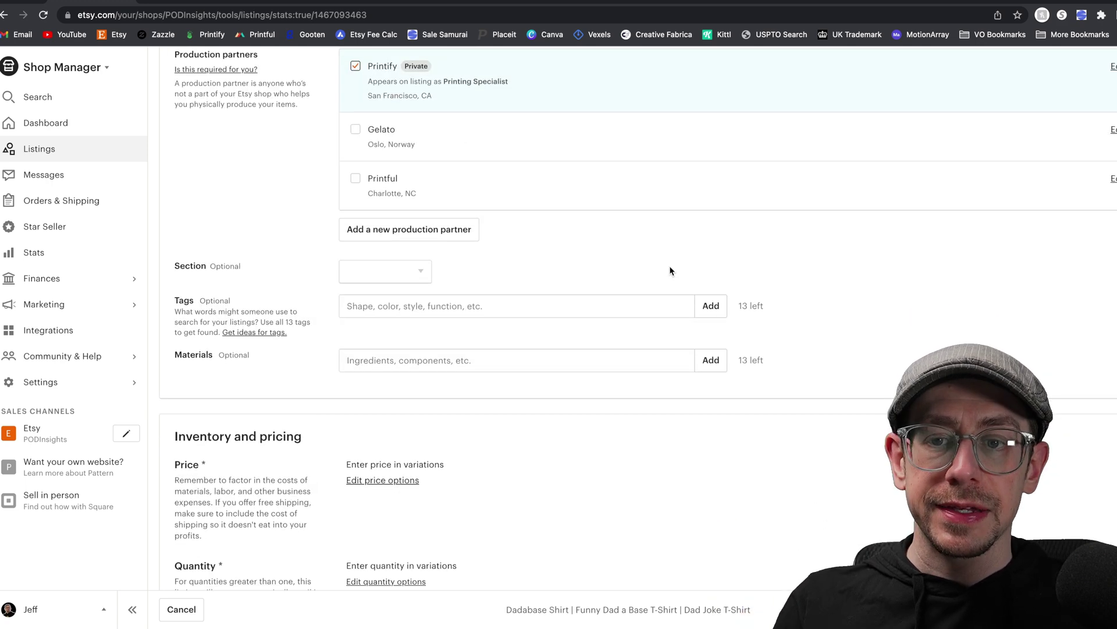
click(400, 207)
click(384, 234)
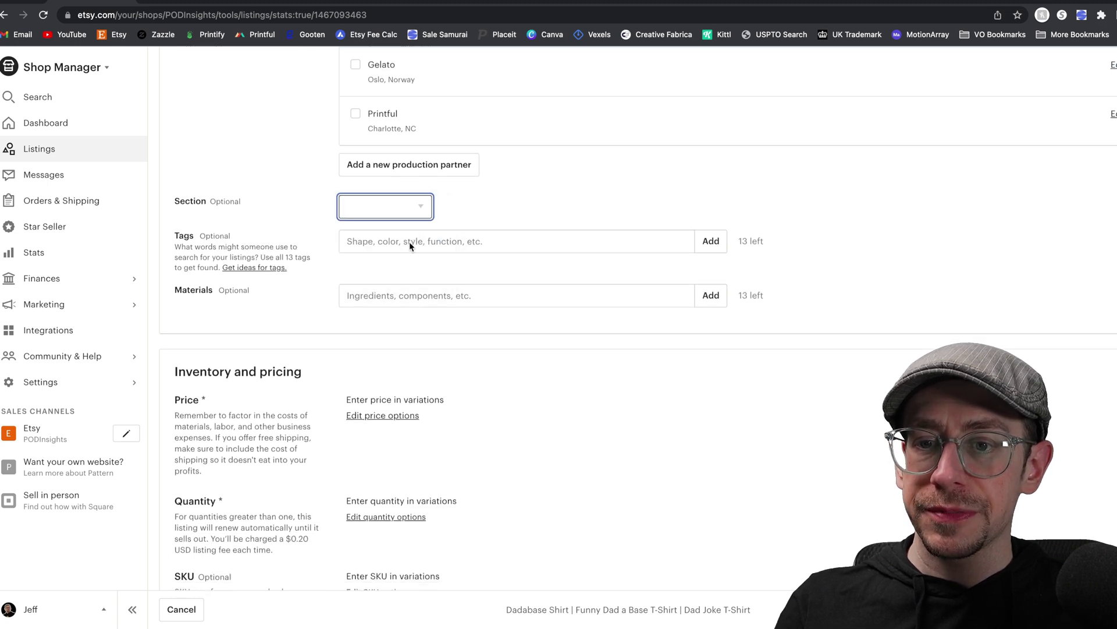
key(Tab)
Step: Add the tags dadabase, dad a base, dad joke t-shirt and dad joke pun shirt
scroll(566, 213, down, 1)
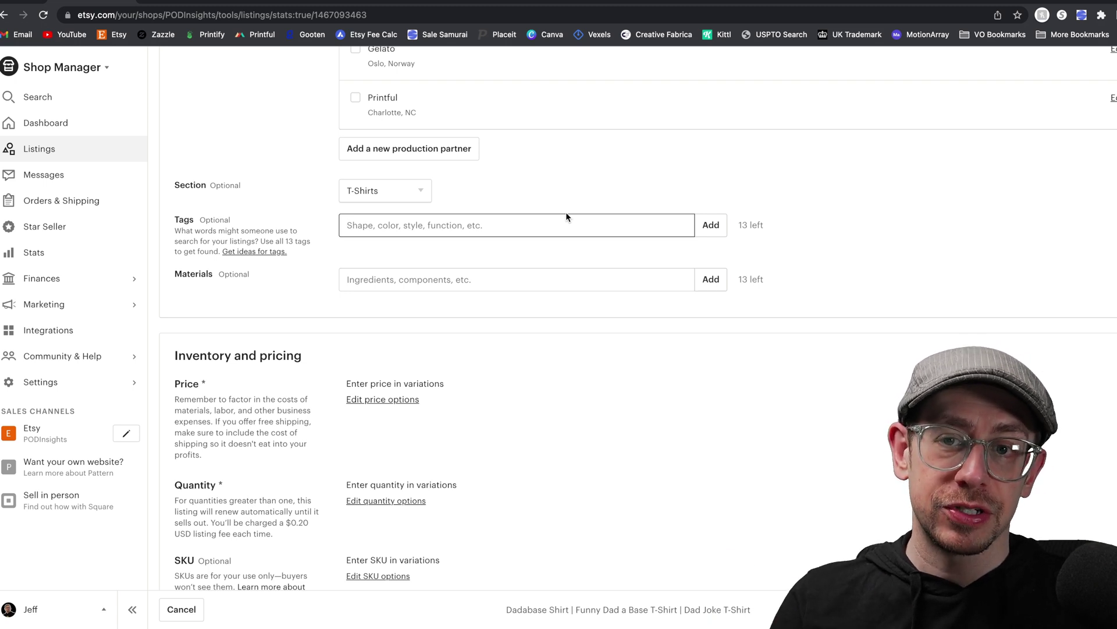
text(dadabase, dad a base)
key(Return)
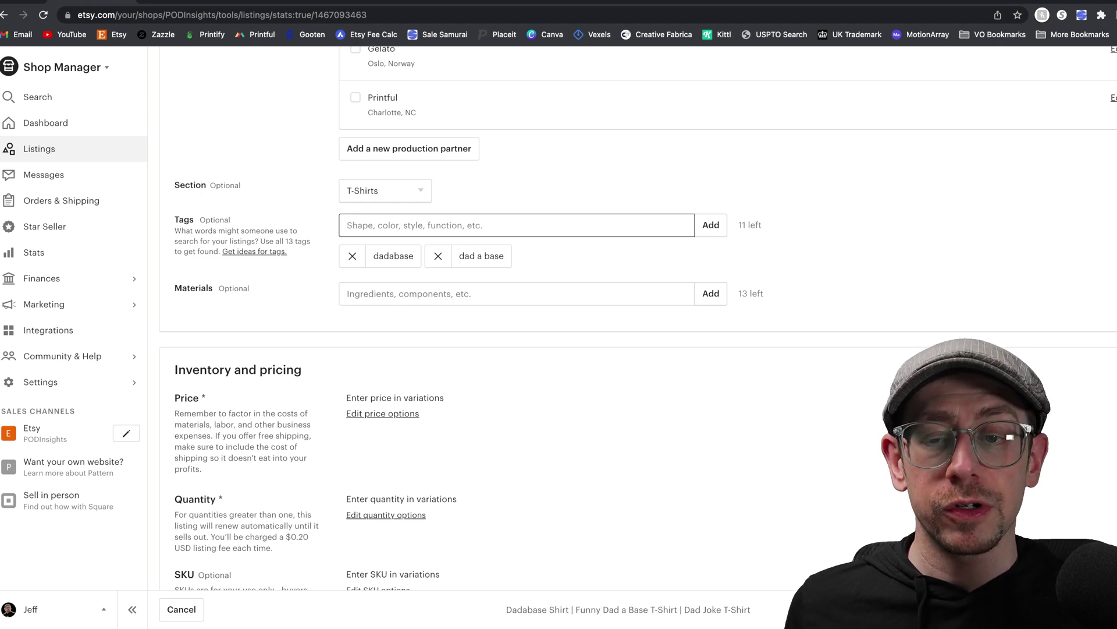
text(d)
text(ad joke t-shirt, dad joke pun shirt)
key(Return)
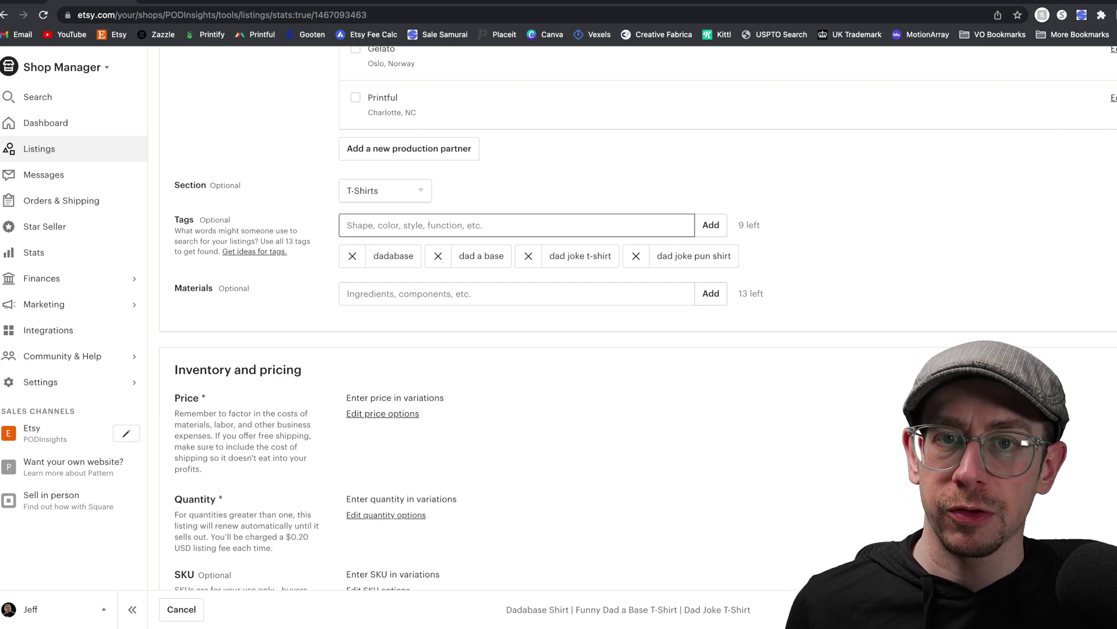
scroll(294, 286, down, 15)
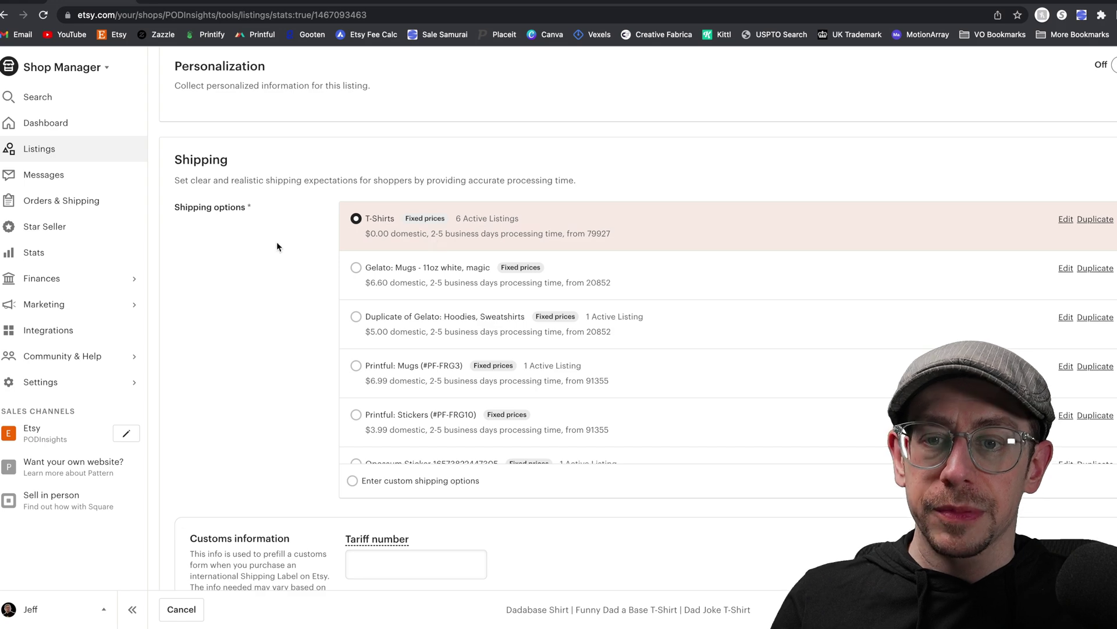
scroll(309, 256, down, 4)
scroll(324, 262, down, 8)
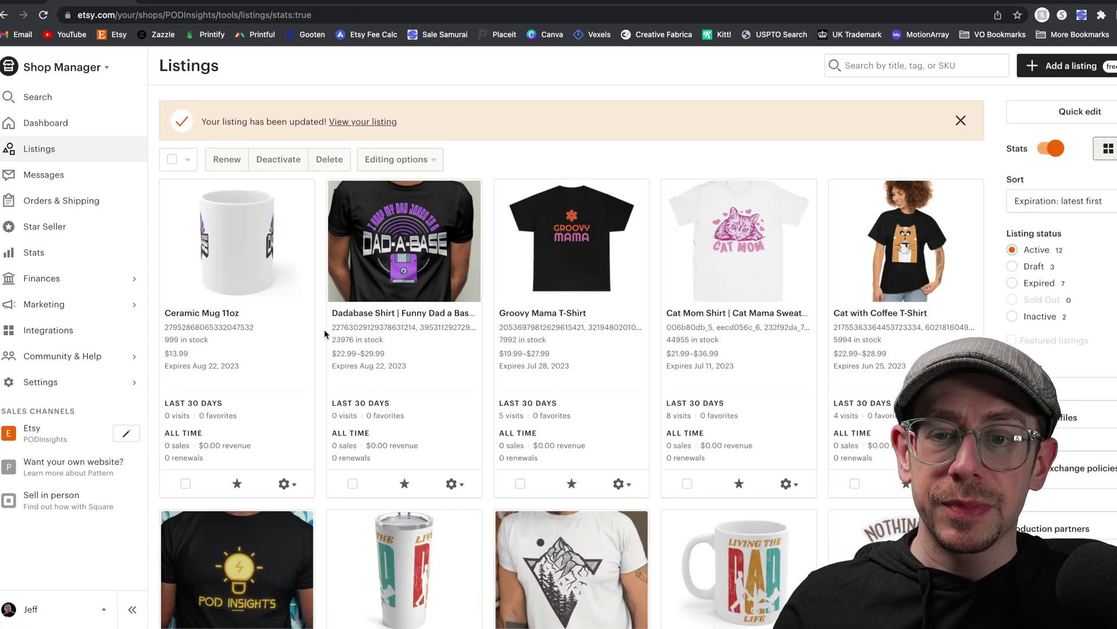
Step: Open the Ceramic Mug 11oz listing for editing and save its DAD-A-BASE mug thumbnail
click(292, 249)
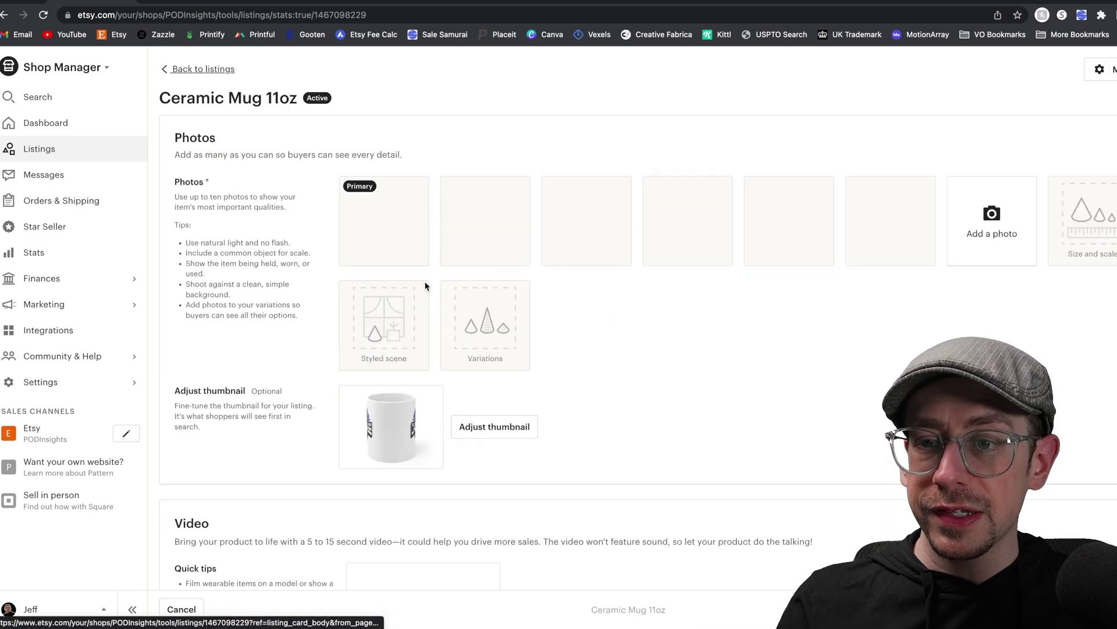
scroll(699, 337, down, 15)
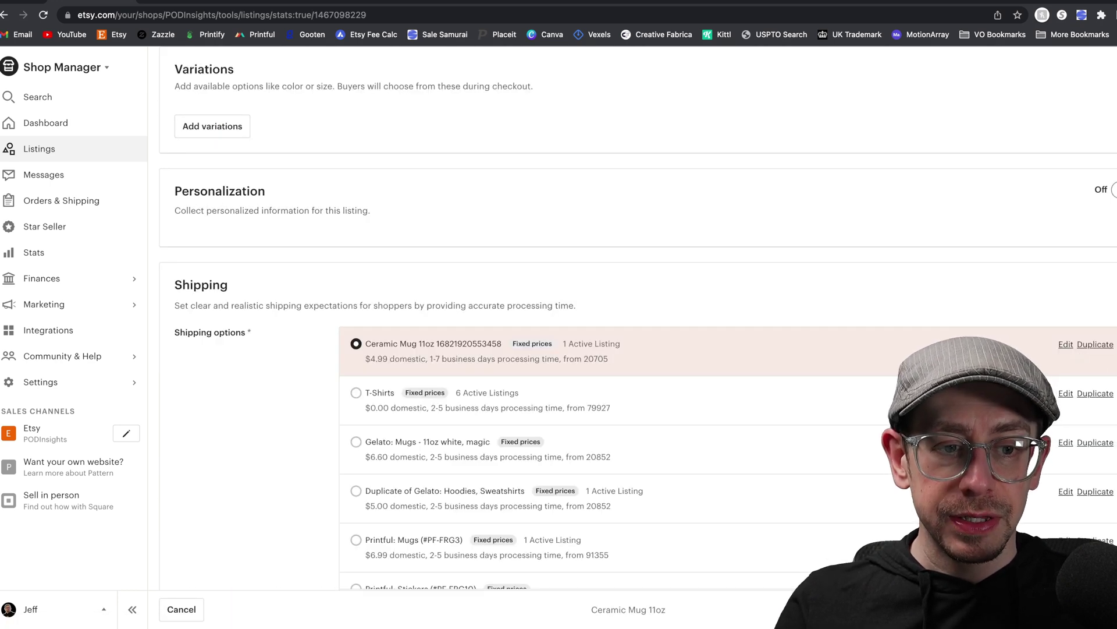
scroll(1065, 233, up, 20)
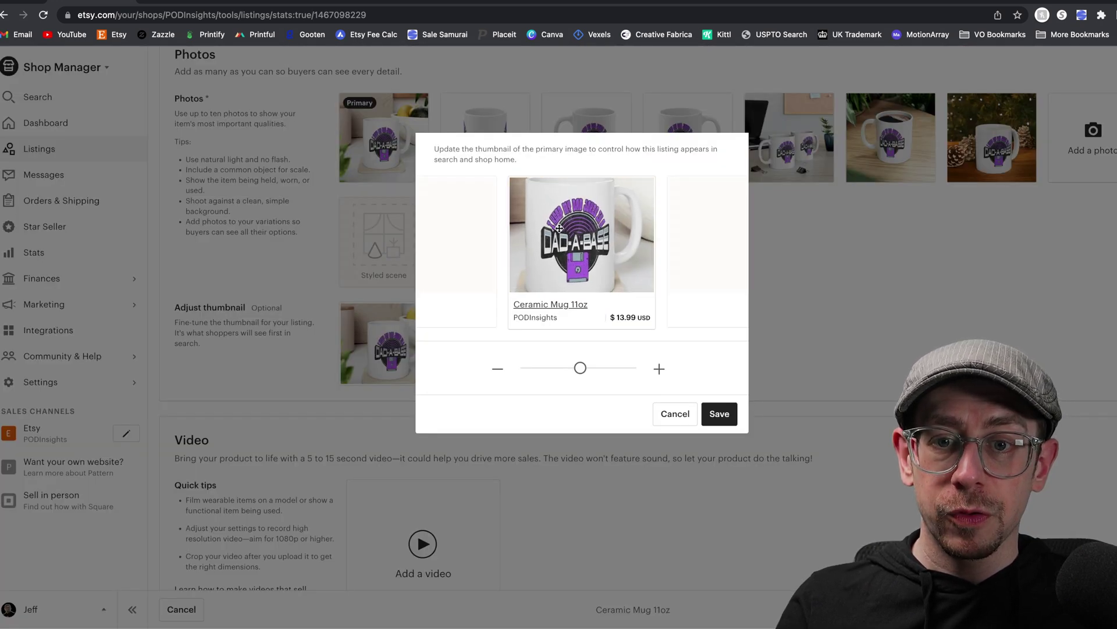
click(700, 412)
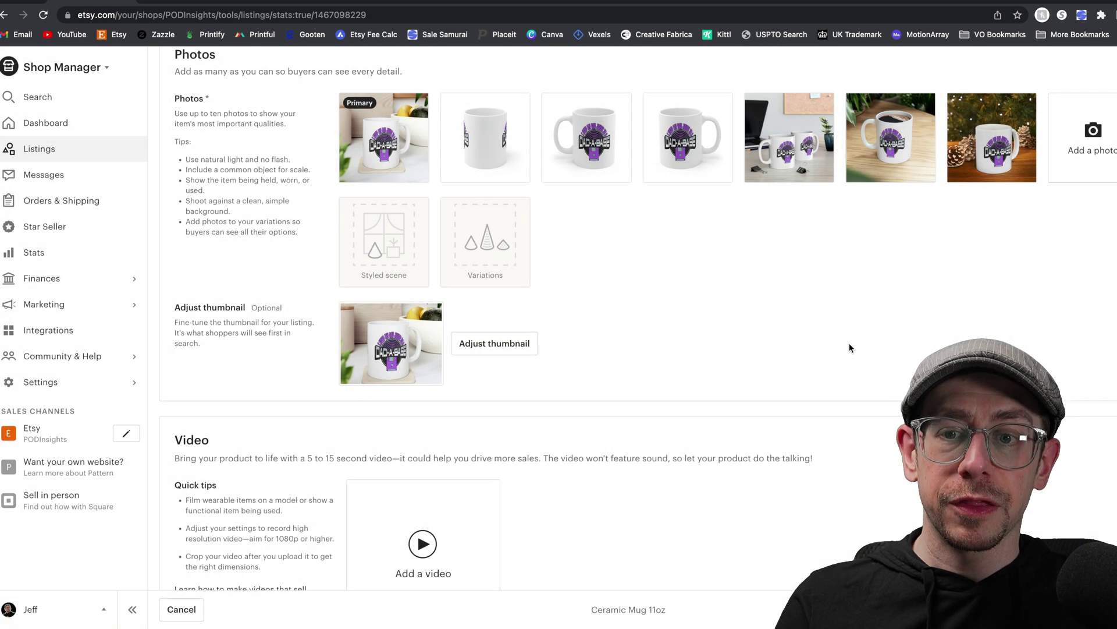
scroll(850, 345, down, 3)
scroll(850, 342, down, 20)
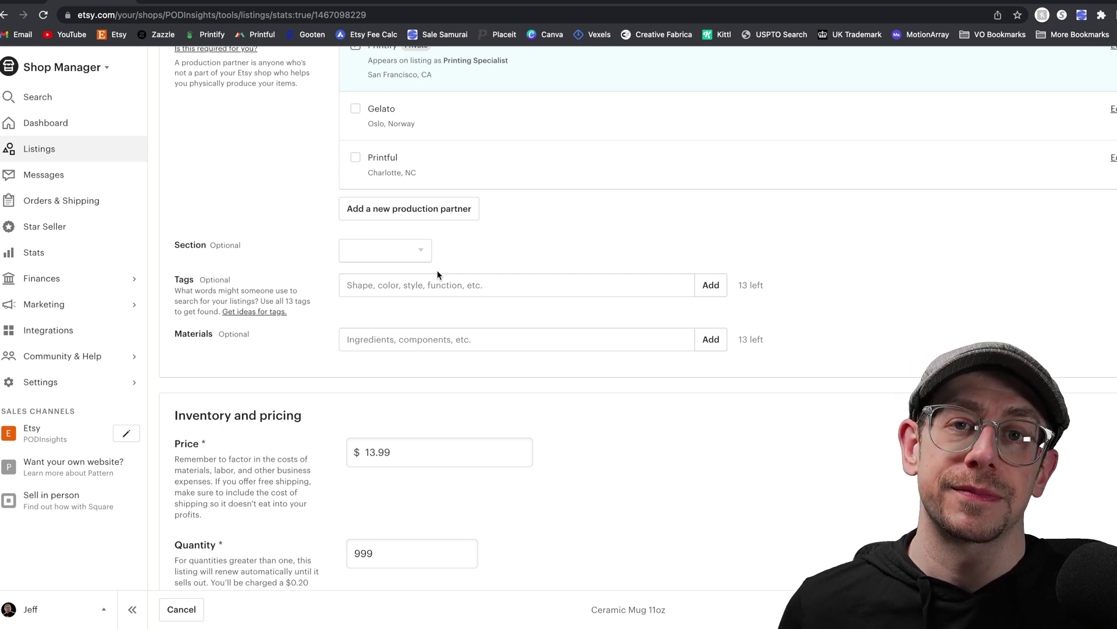
Step: Scroll to the bottom of the Ceramic Mug 11oz listing form
scroll(438, 272, down, 4)
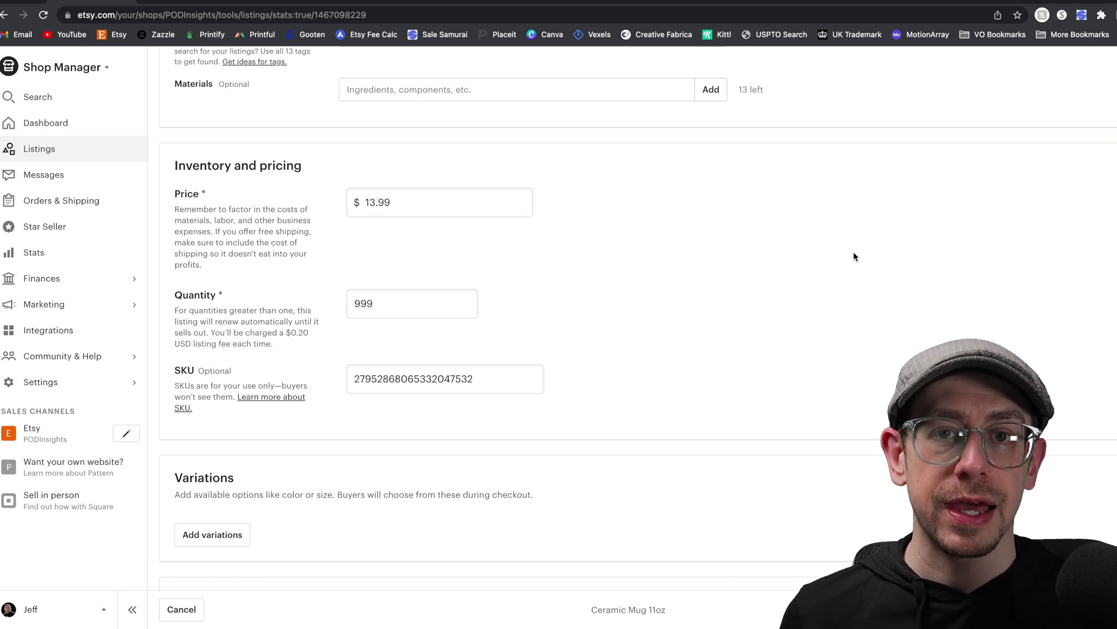
key(End)
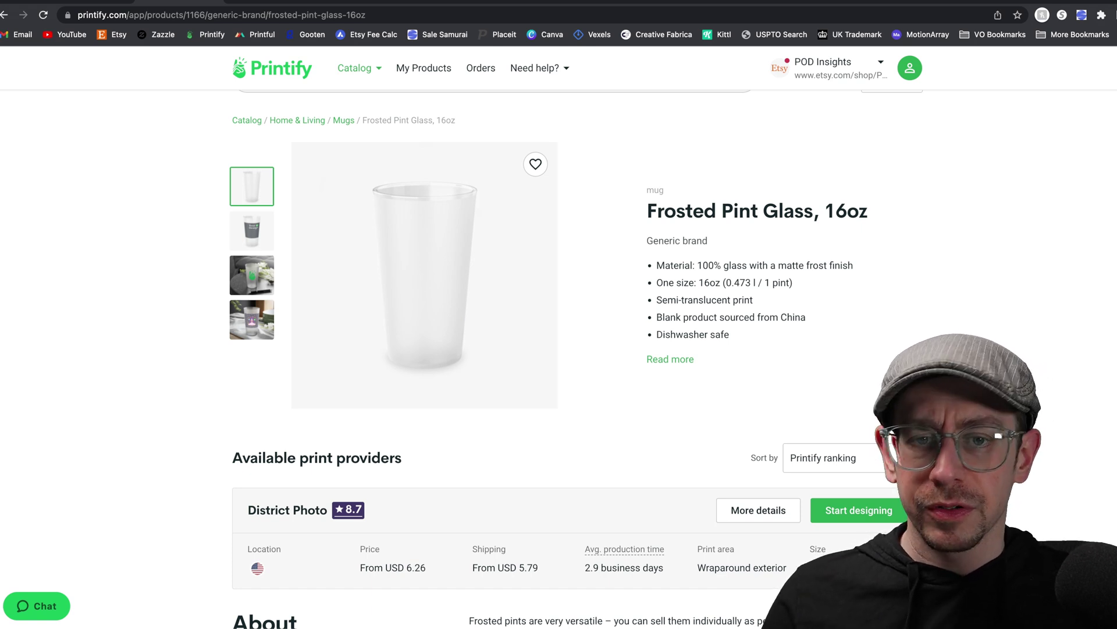
Step: Scroll through Printify's Frosted Pint Glass, 16oz product page
scroll(576, 359, down, 1)
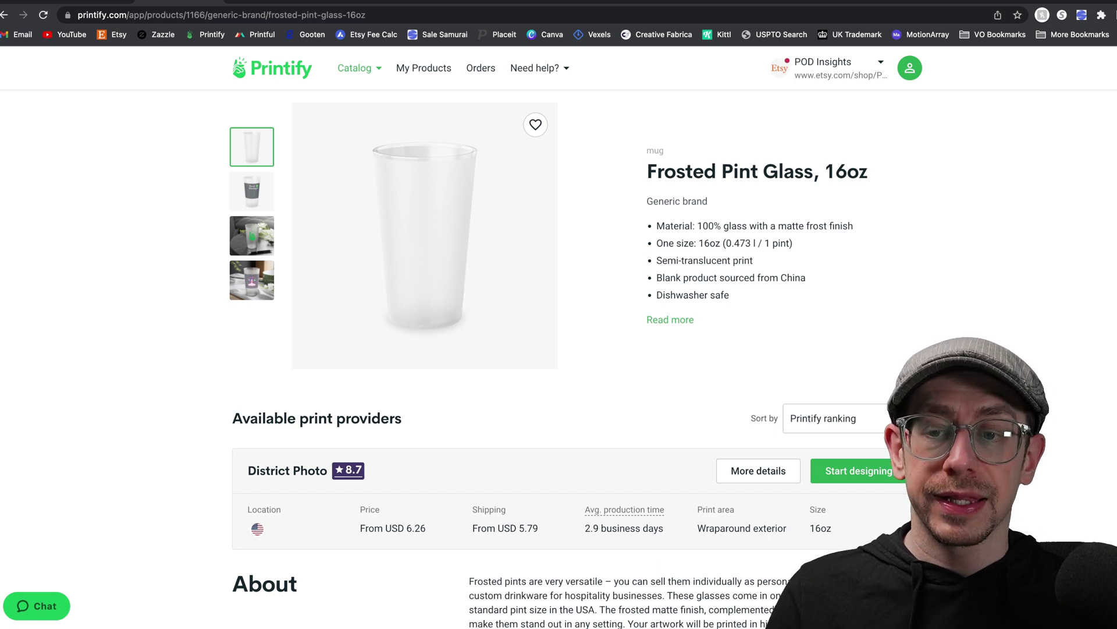
scroll(1100, 452, up, 1)
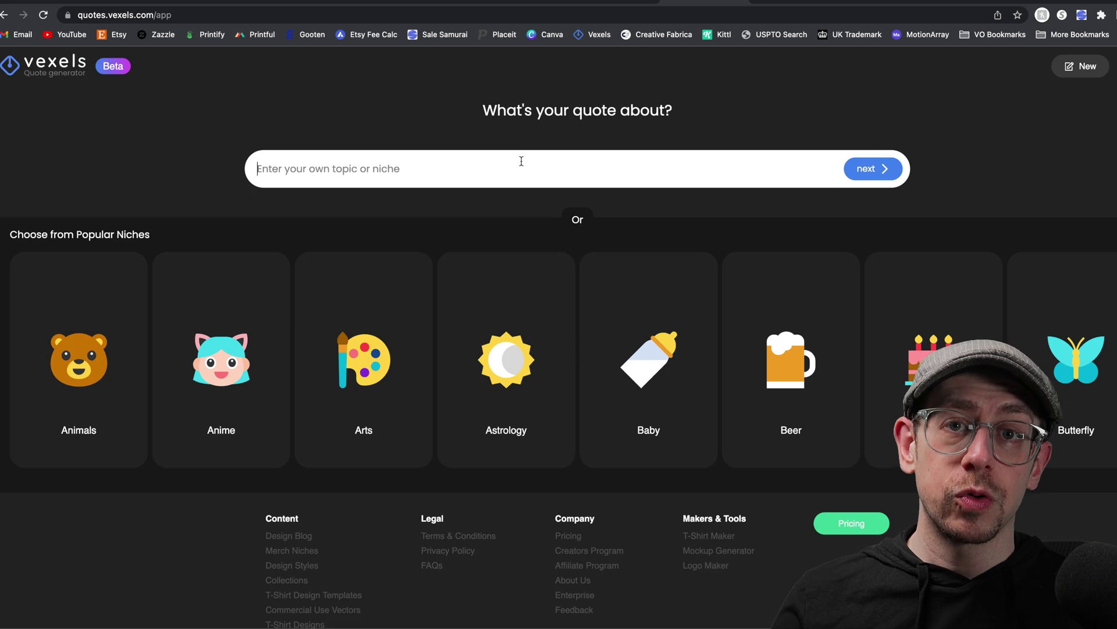
Step: Generate quotes for the keyword 'dad jokes', yielding lines like 'Resting Dad Face' and 'Daddy Shark'
text(dad )
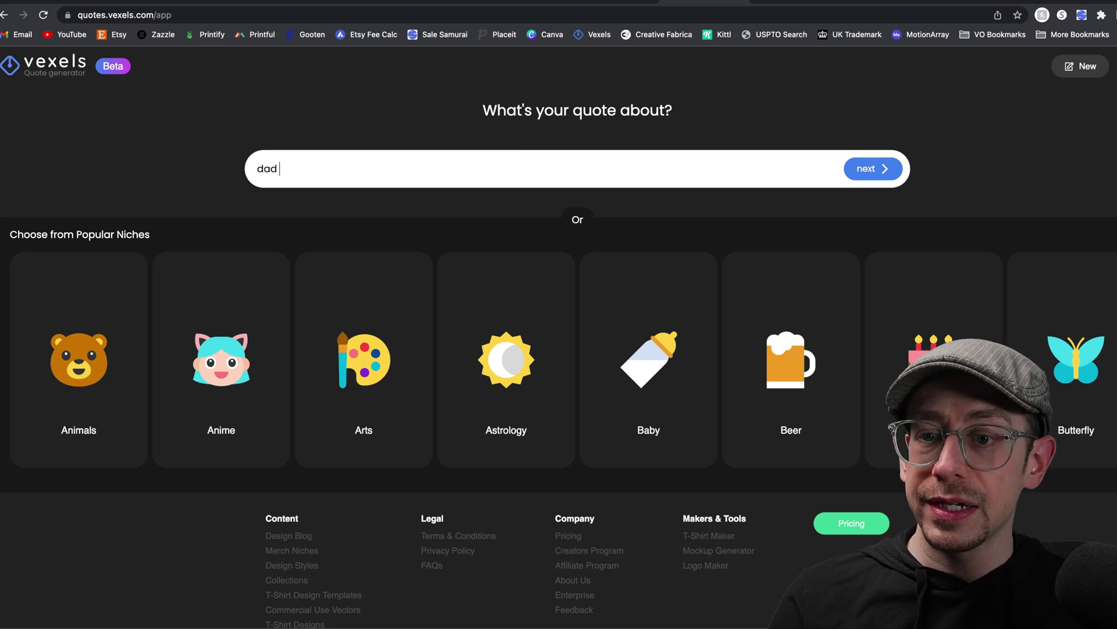
text(jokes)
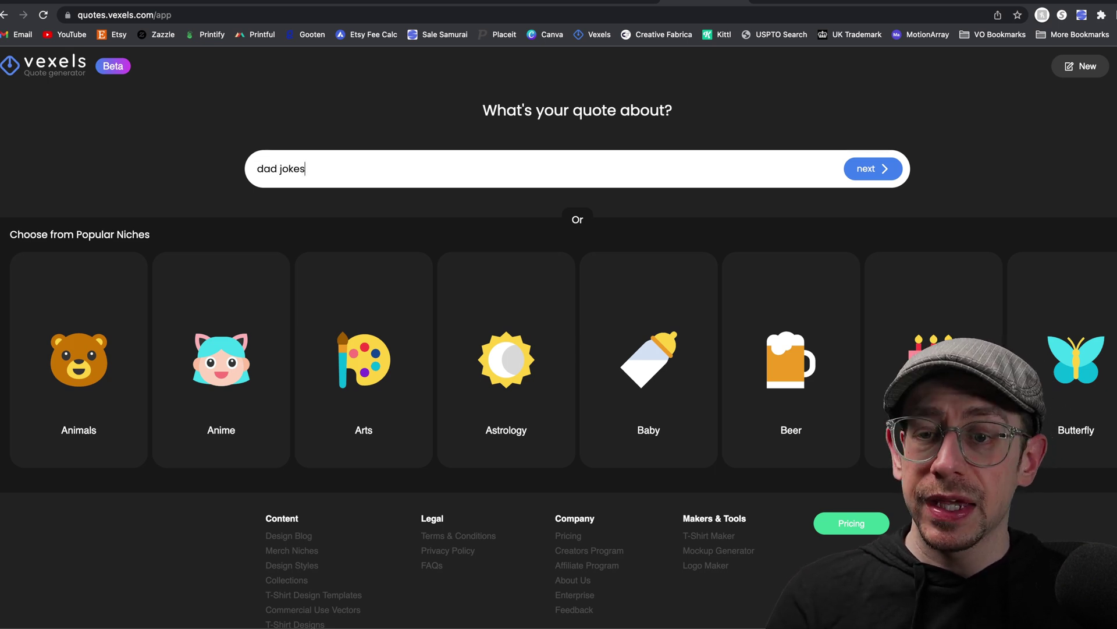
key(Return)
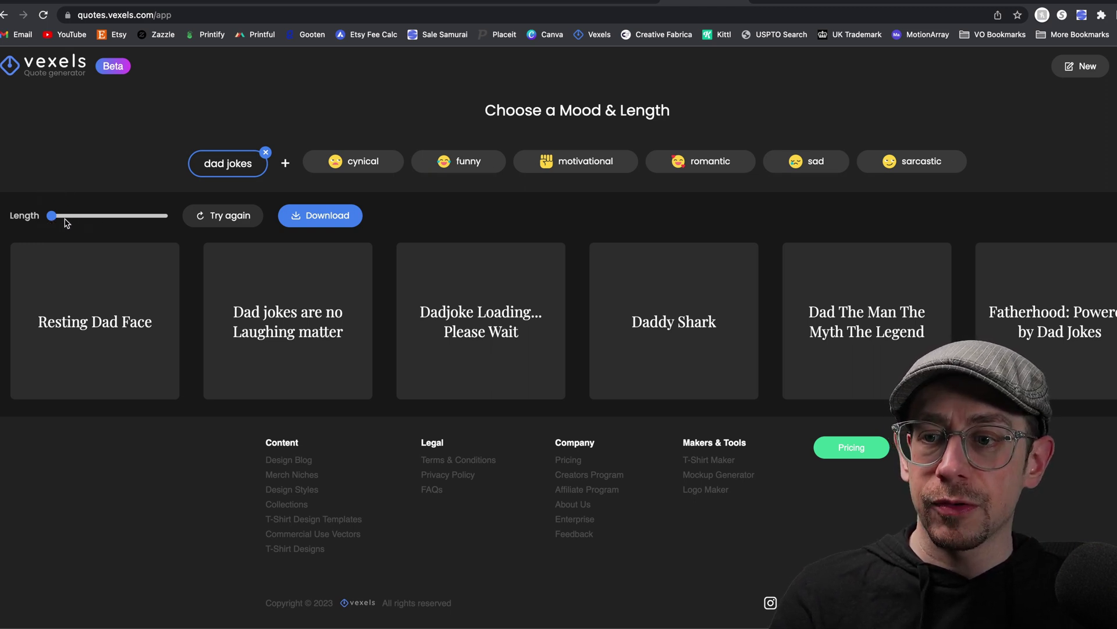
Step: Set quote length to maximum and browse the longer quotes like 'Dad jokes are my superpower'
drag(52, 216, 169, 217)
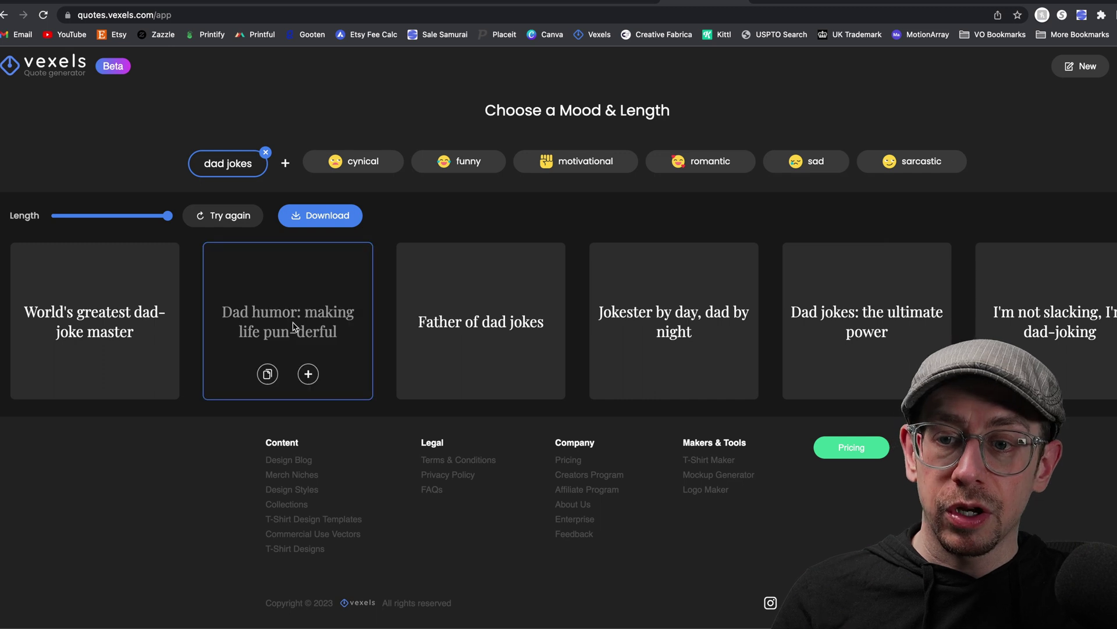
scroll(1059, 341, right, 5)
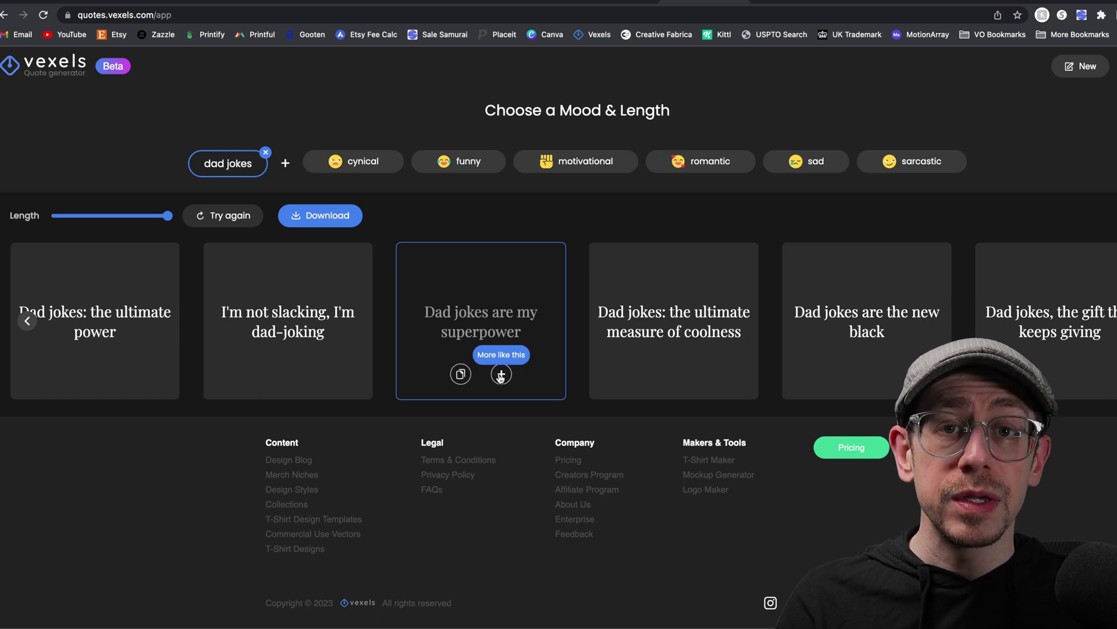
Step: Request more quotes like 'Dad jokes are my superpower' for a fresh batch of long dad-jokes lines
click(500, 376)
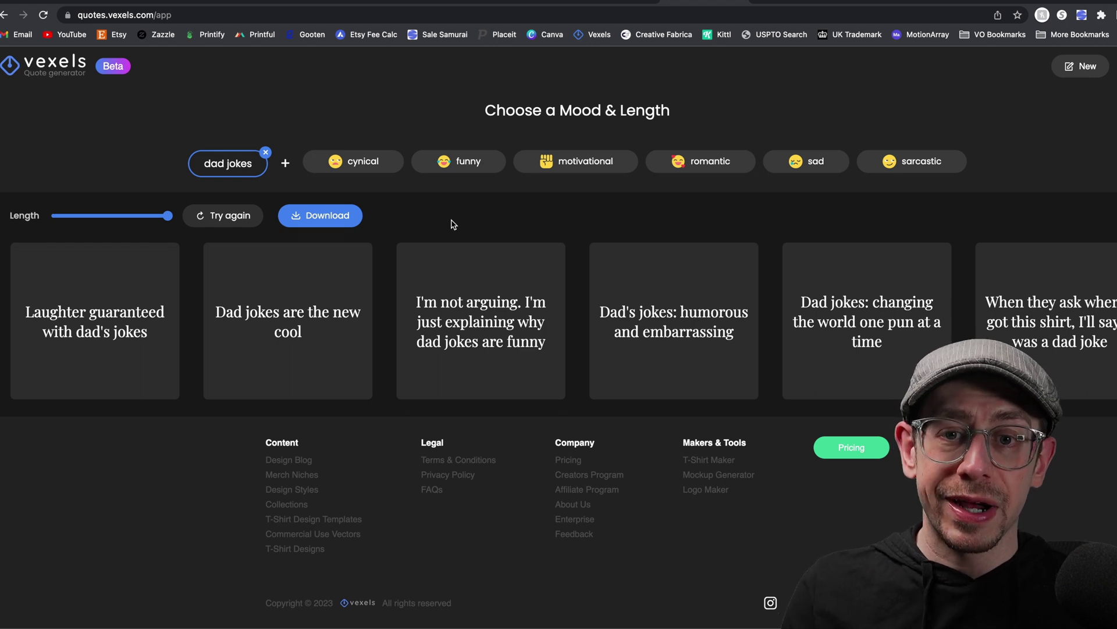
mouse_move(472, 291)
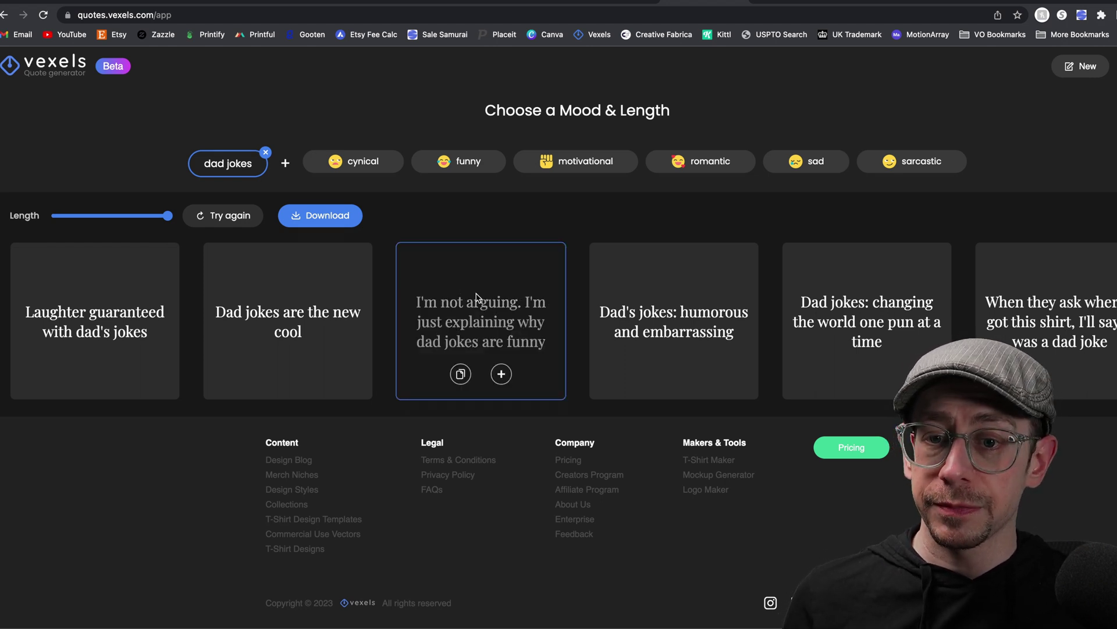